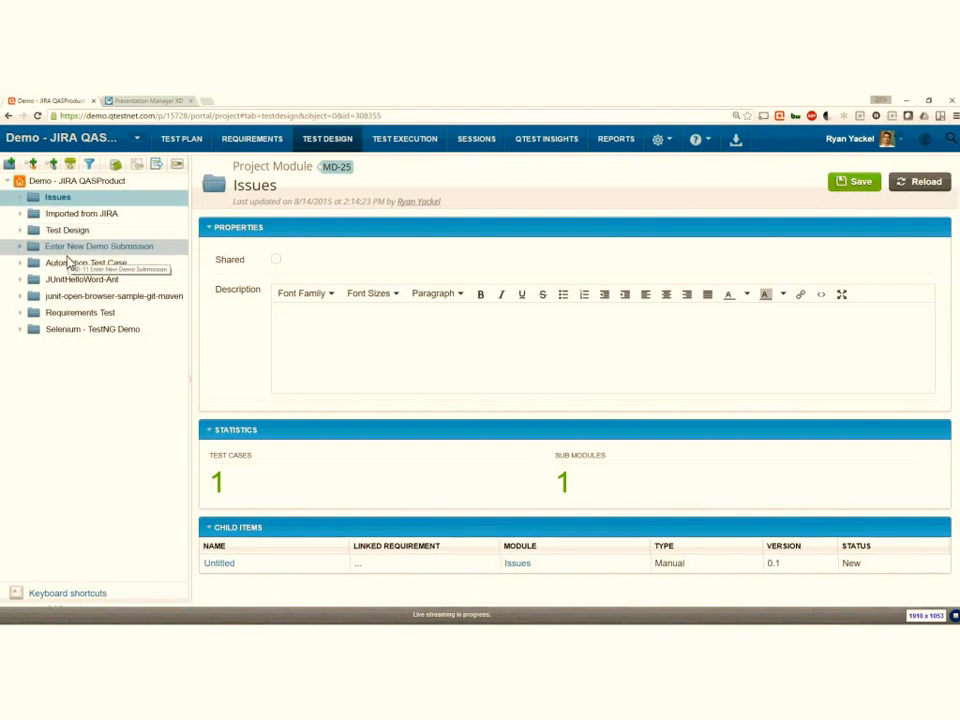
- Expand Test Design down through Functional Area 1 and ParkView to show the Product A 2.0 and Untitled test cases, and widen the tree
{"action": "left_click", "coordinate": [19, 231]}
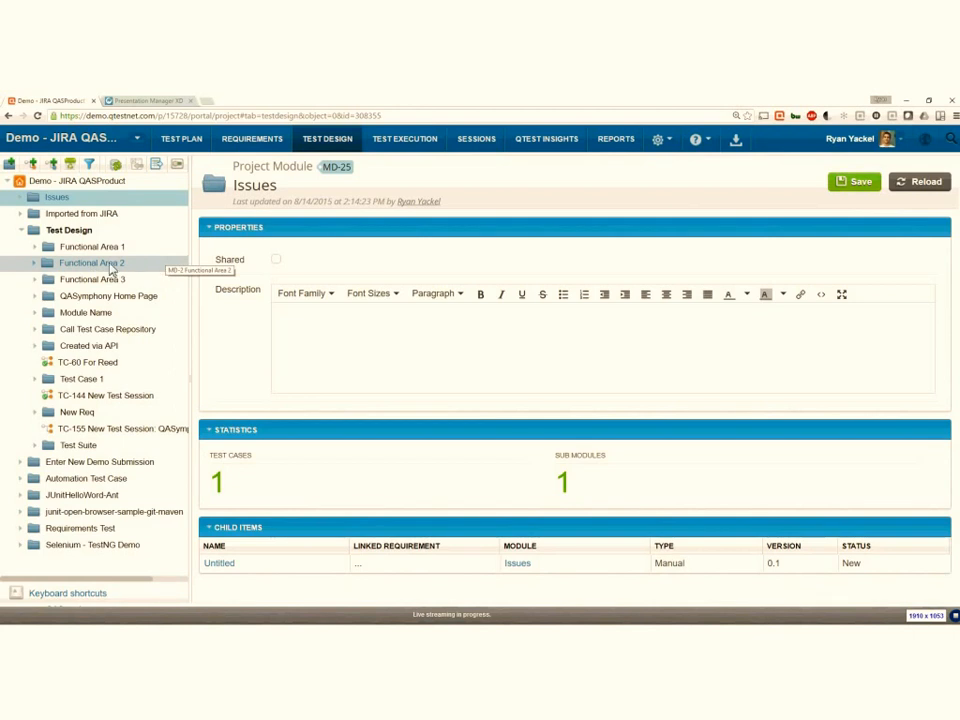
{"action": "left_click", "coordinate": [36, 248]}
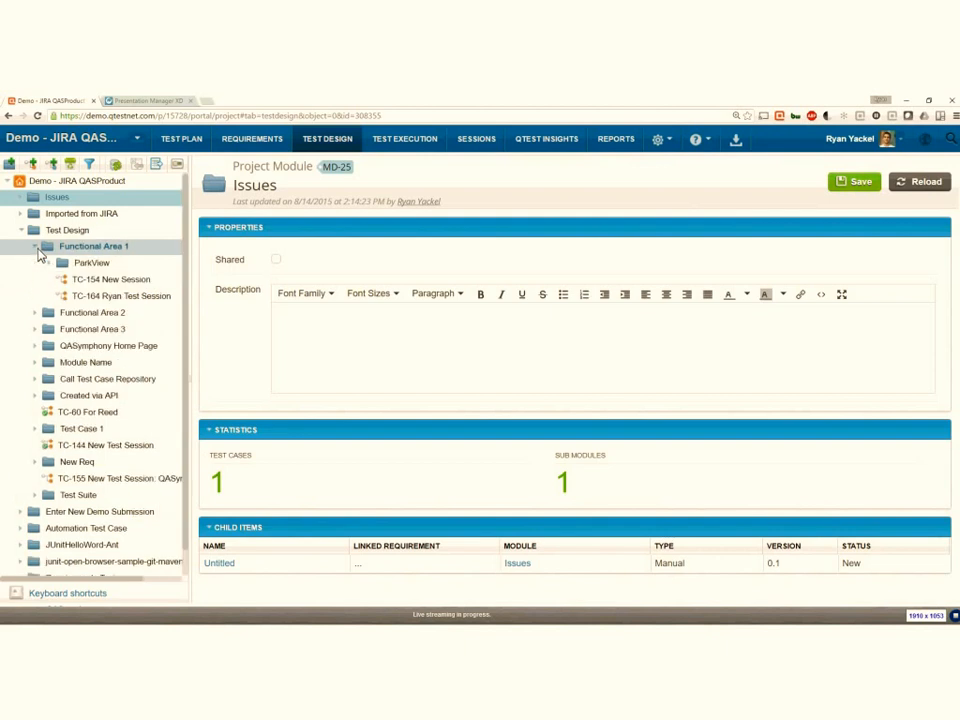
{"action": "left_click", "coordinate": [45, 265]}
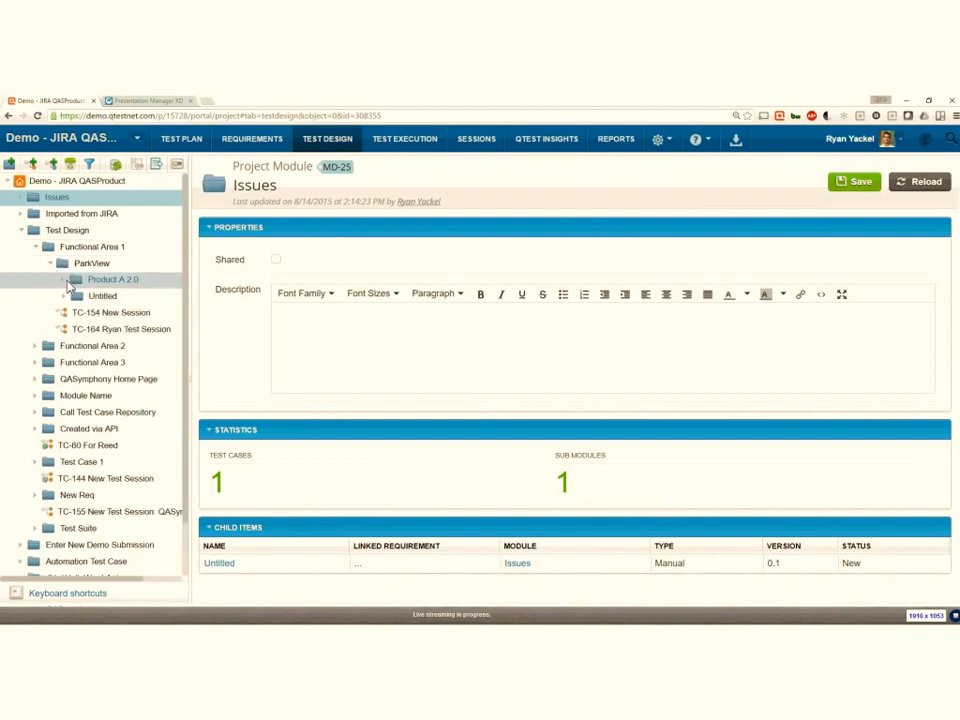
{"action": "left_click", "coordinate": [64, 281]}
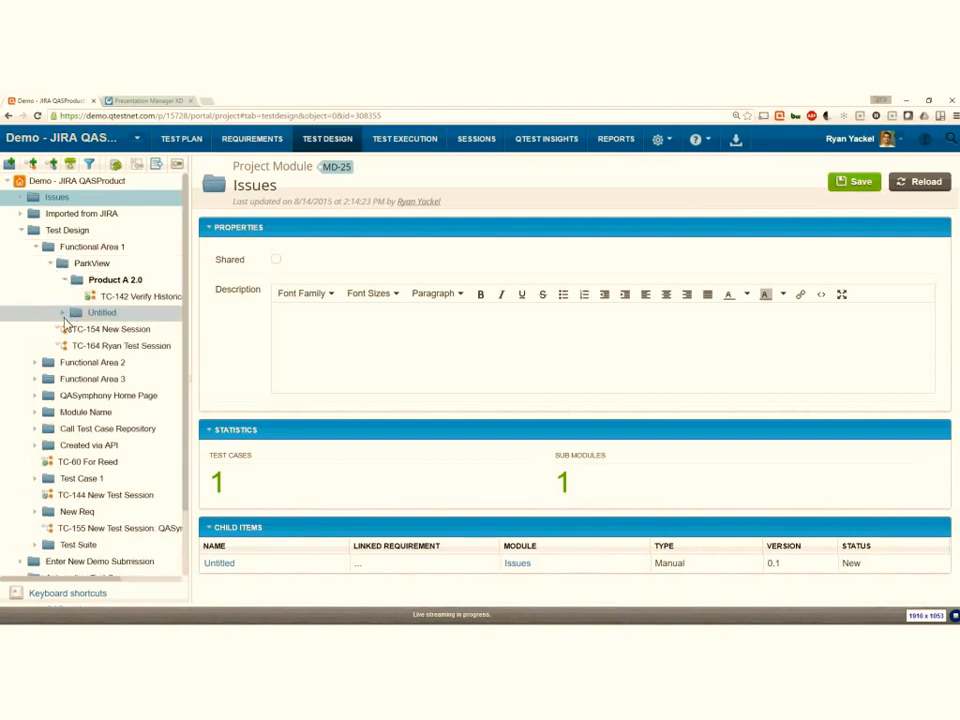
{"action": "left_click", "coordinate": [64, 313]}
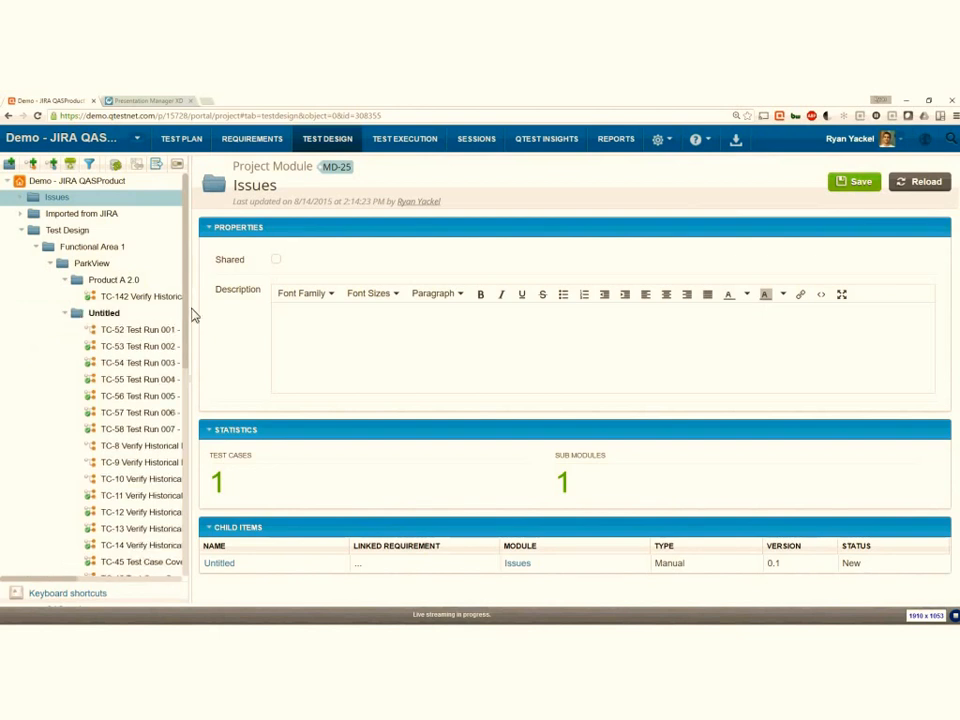
{"action": "left_click_drag", "start_coordinate": [190, 313], "coordinate": [269, 313]}
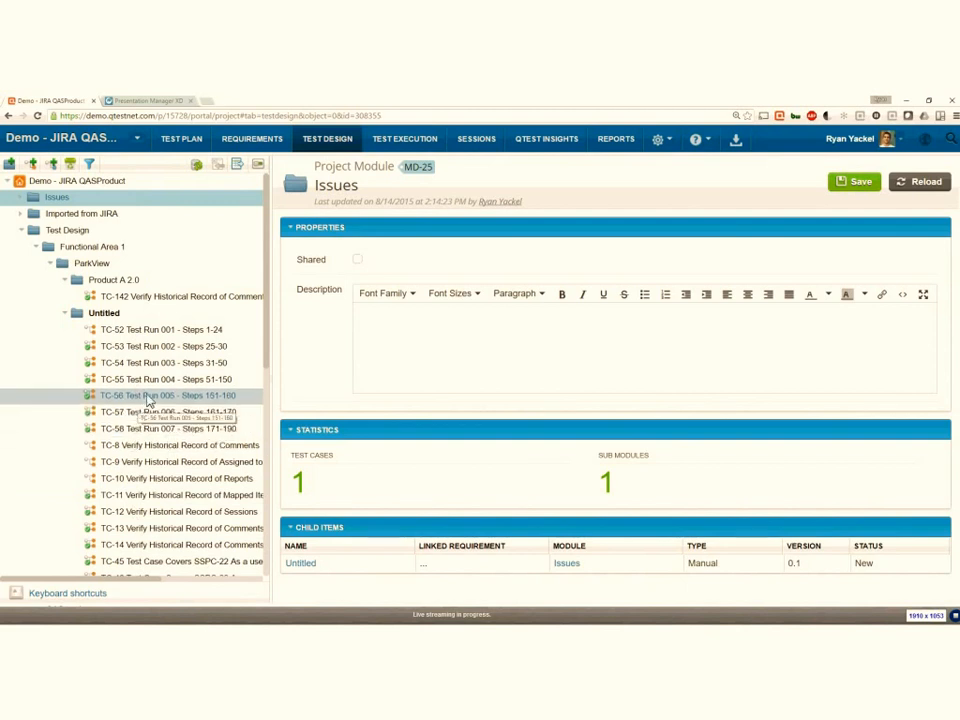
- Run a data query on the Untitled module under ParkView, close the query, and collapse the Test Design folder
{"action": "right_click", "coordinate": [116, 319]}
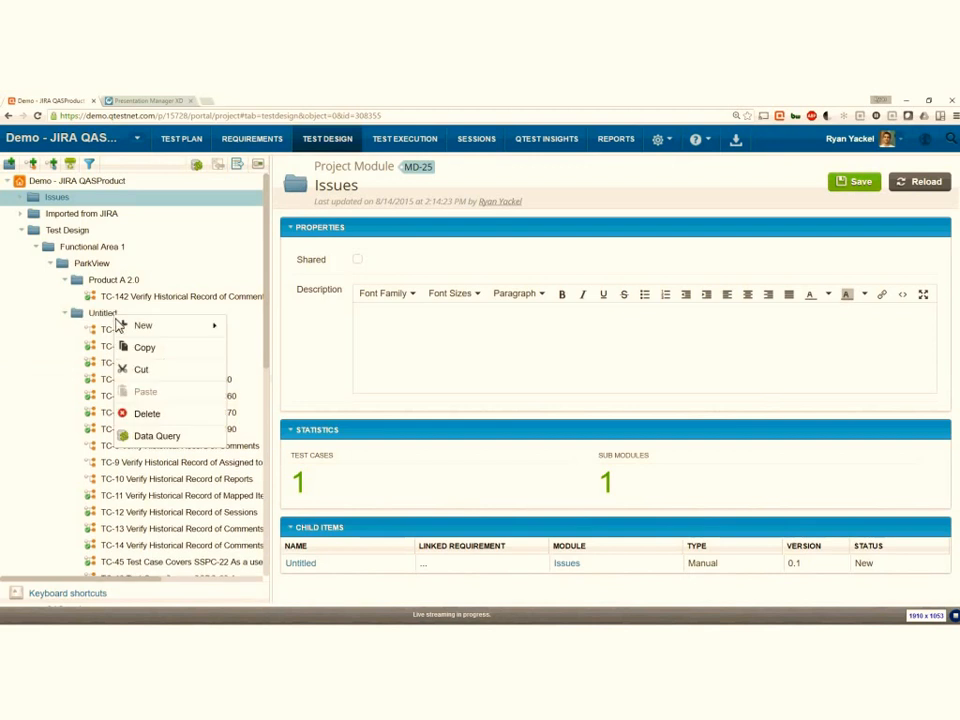
{"action": "left_click", "coordinate": [154, 437]}
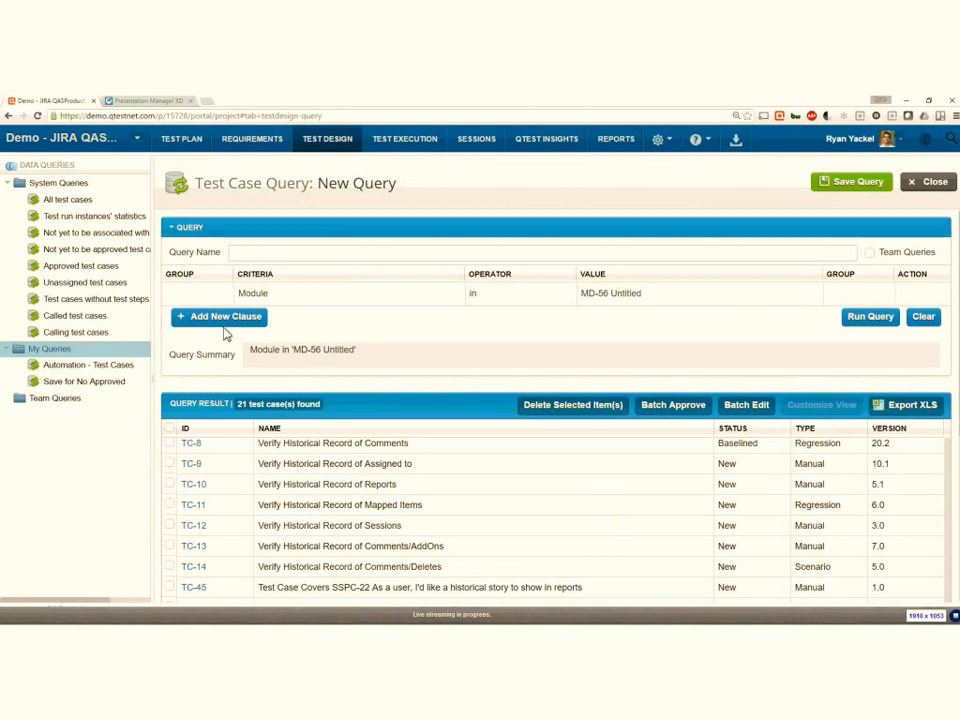
{"action": "left_click", "coordinate": [938, 184]}
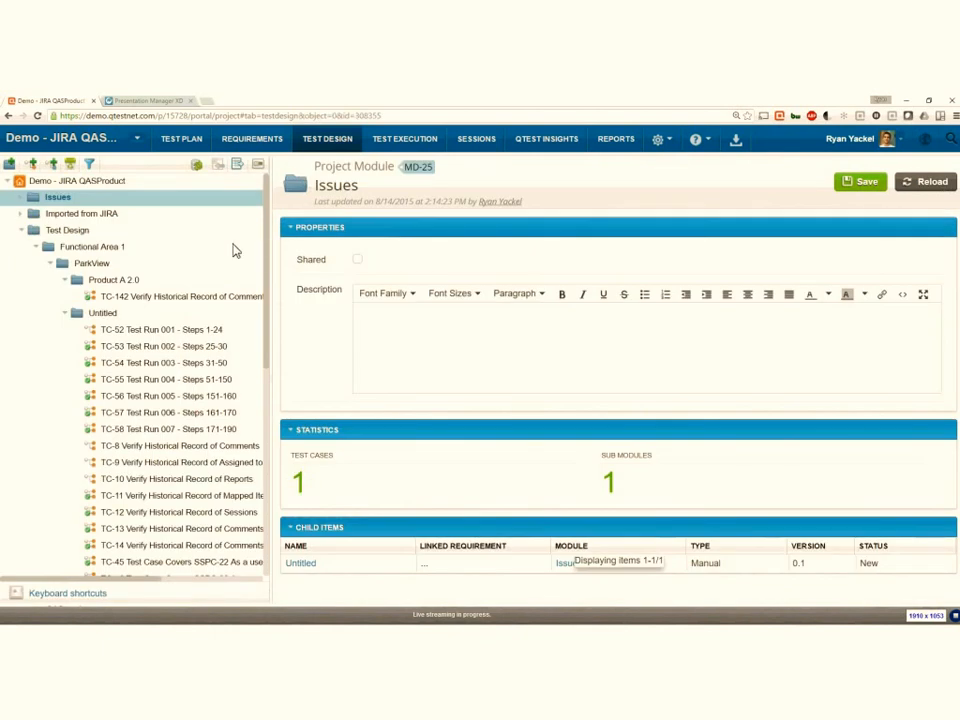
{"action": "left_click", "coordinate": [64, 312]}
{"action": "left_click", "coordinate": [22, 230]}
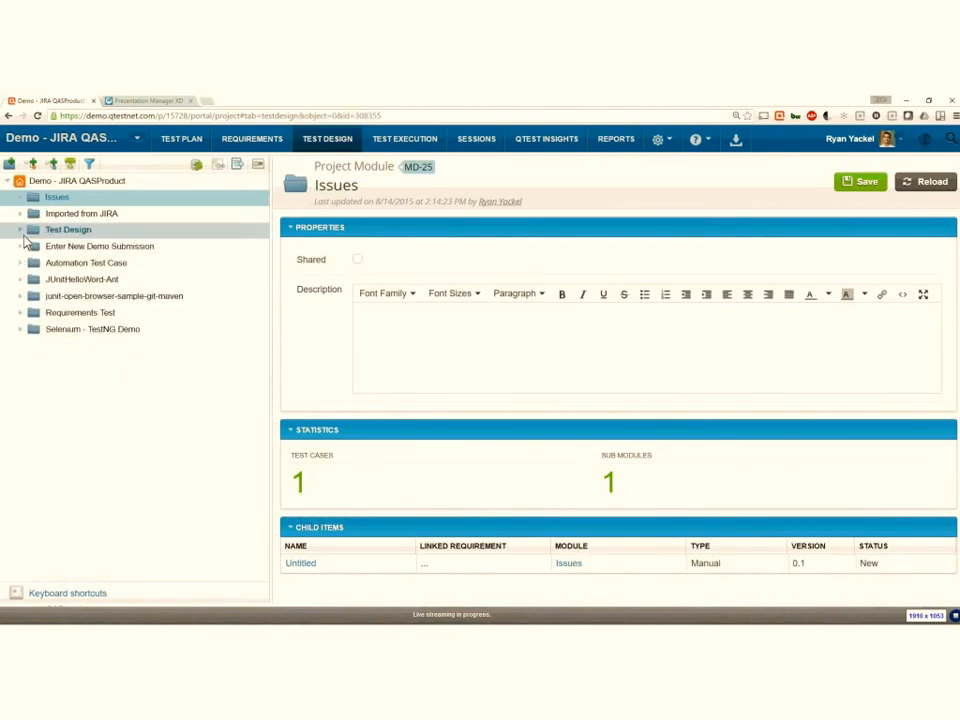
- Filter the test design tree by the test case statuses Baselined and Ready For Baseline
{"action": "left_click", "coordinate": [94, 170]}
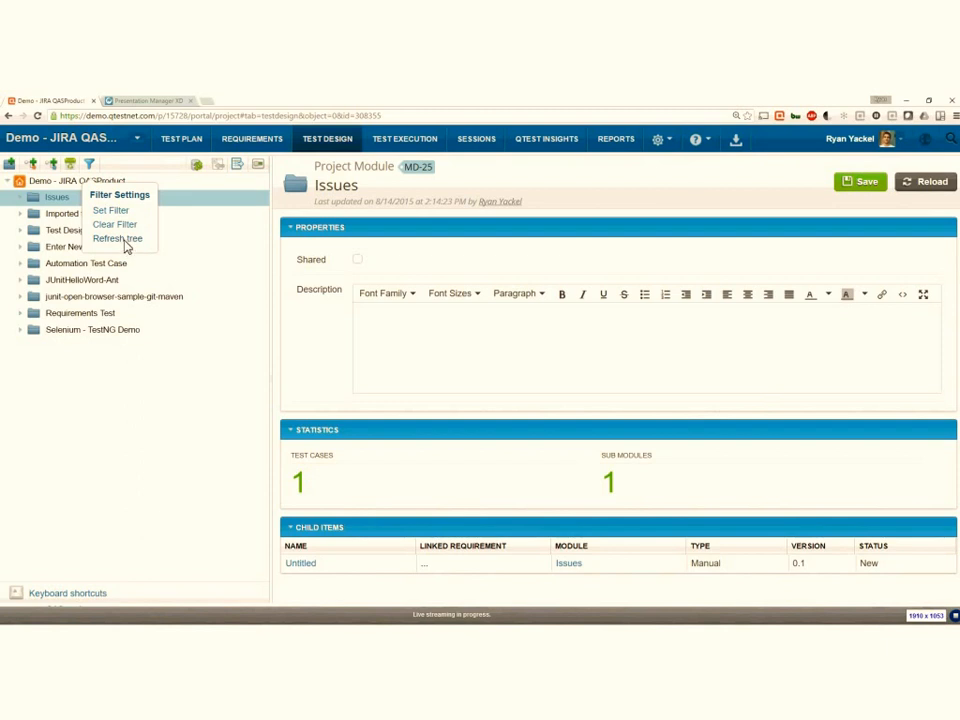
{"action": "left_click", "coordinate": [113, 211]}
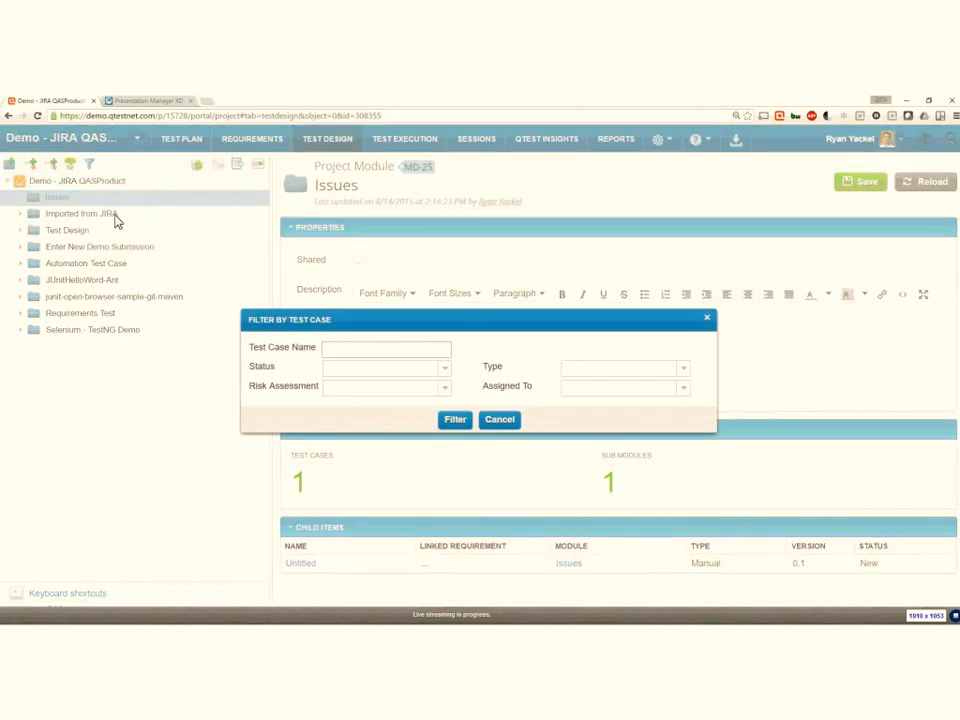
{"action": "left_click", "coordinate": [447, 374]}
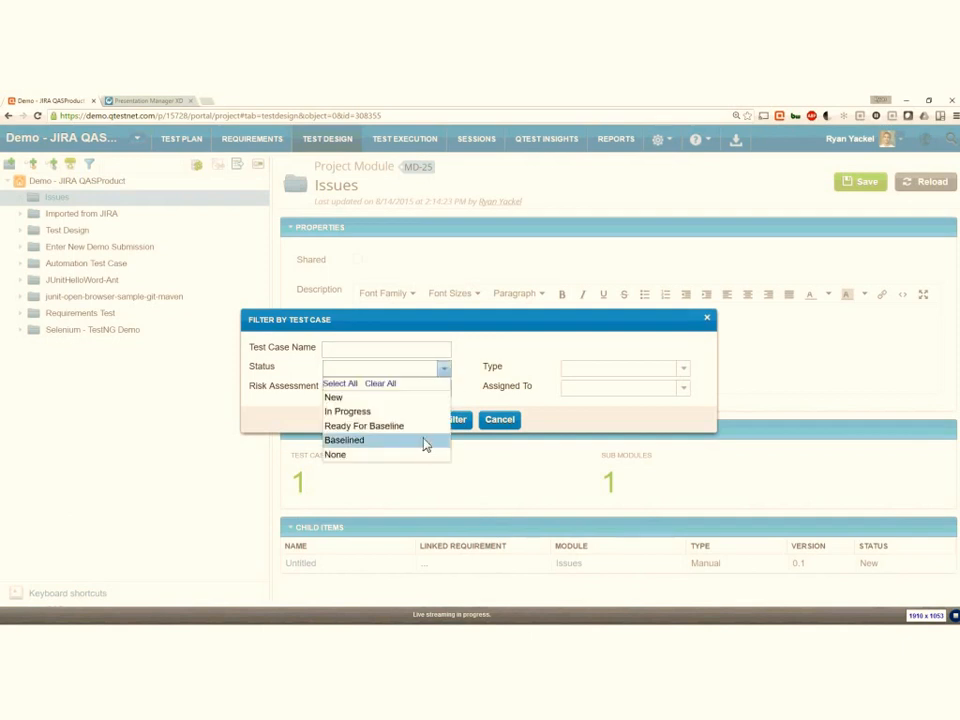
{"action": "left_click", "coordinate": [424, 441]}
{"action": "left_click", "coordinate": [421, 426]}
{"action": "key", "text": "Escape"}
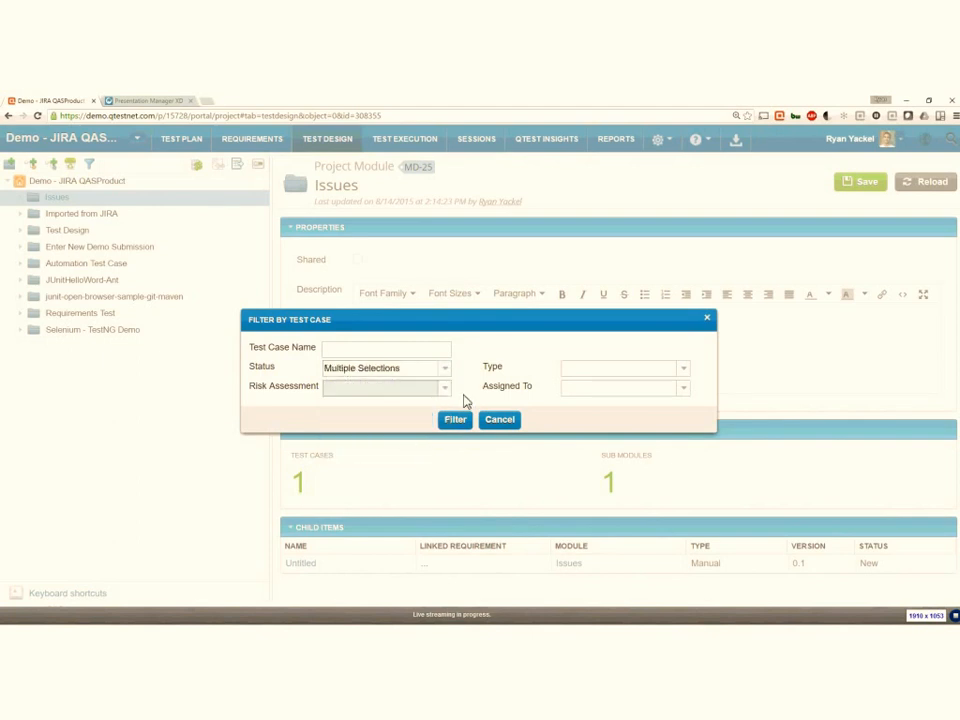
{"action": "left_click", "coordinate": [455, 420]}
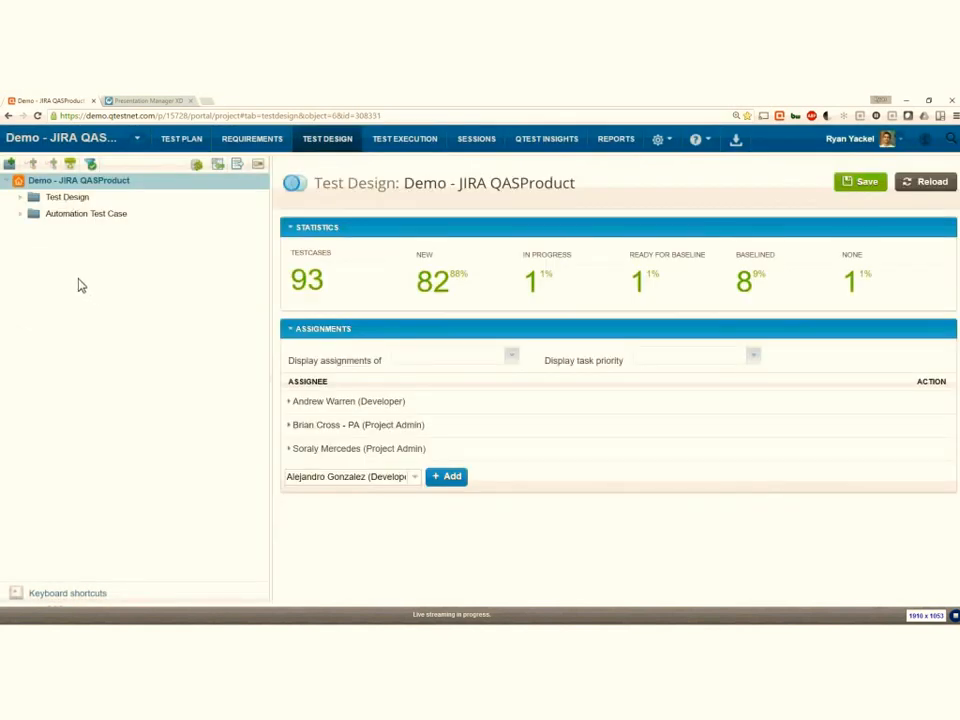
- Expand Test Design, Functional Area 1 and Functional Area 2 down to the test cases in Functional Area 2.1
{"action": "left_click", "coordinate": [20, 198]}
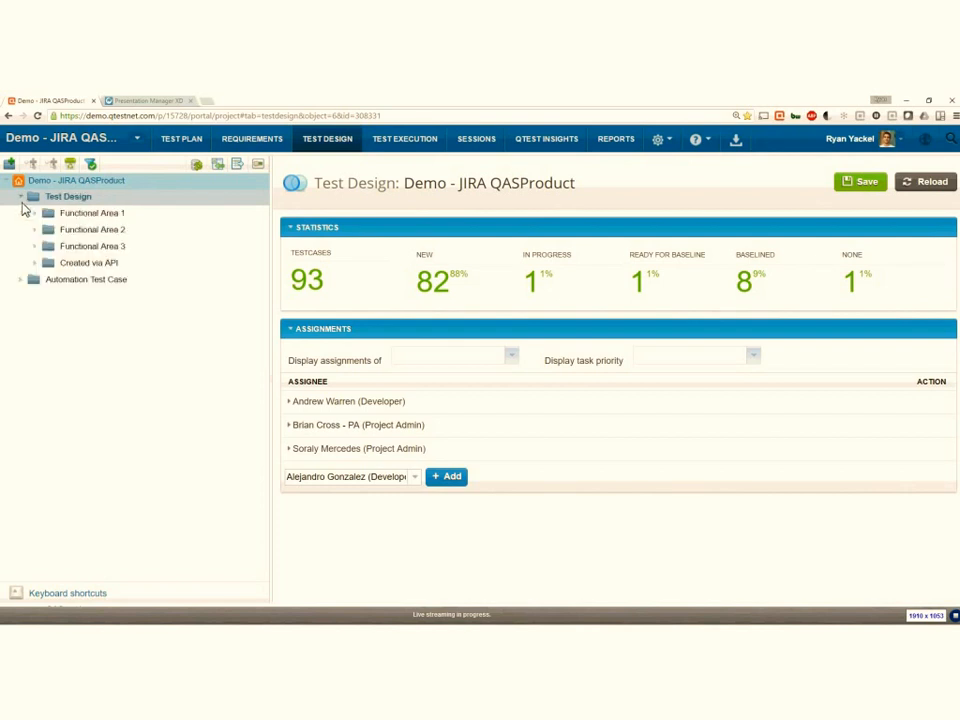
{"action": "left_click", "coordinate": [34, 215]}
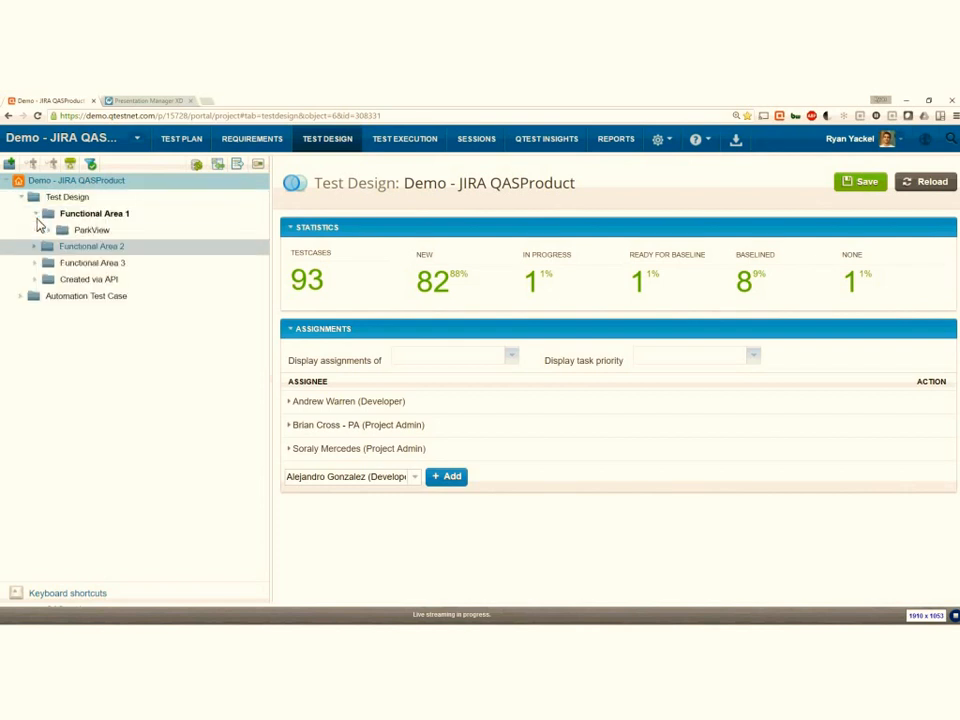
{"action": "left_click", "coordinate": [35, 247]}
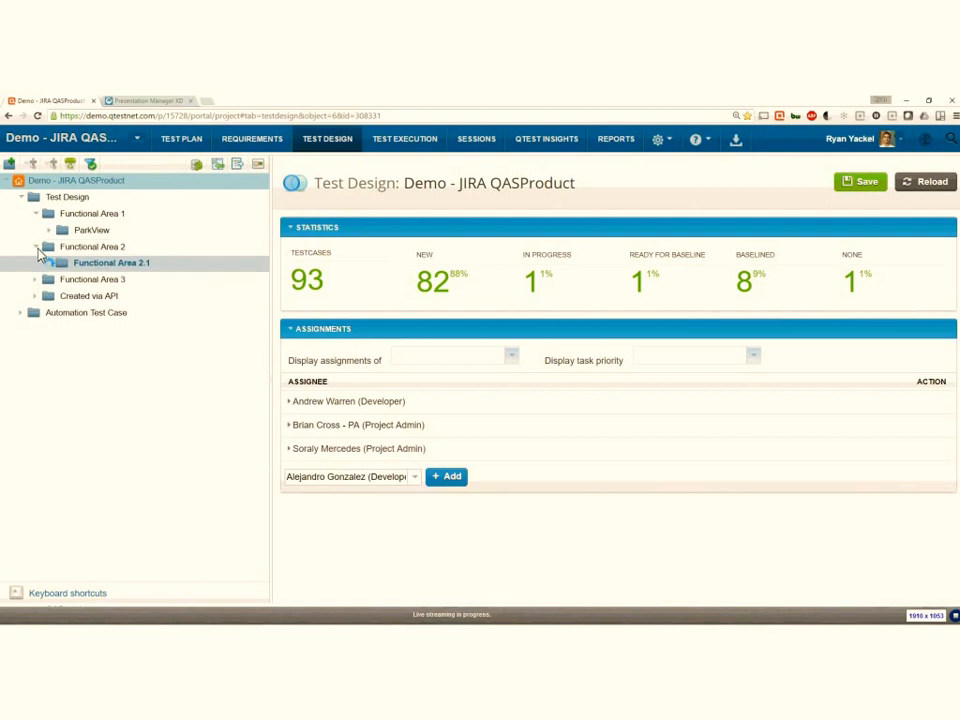
{"action": "left_click", "coordinate": [50, 262]}
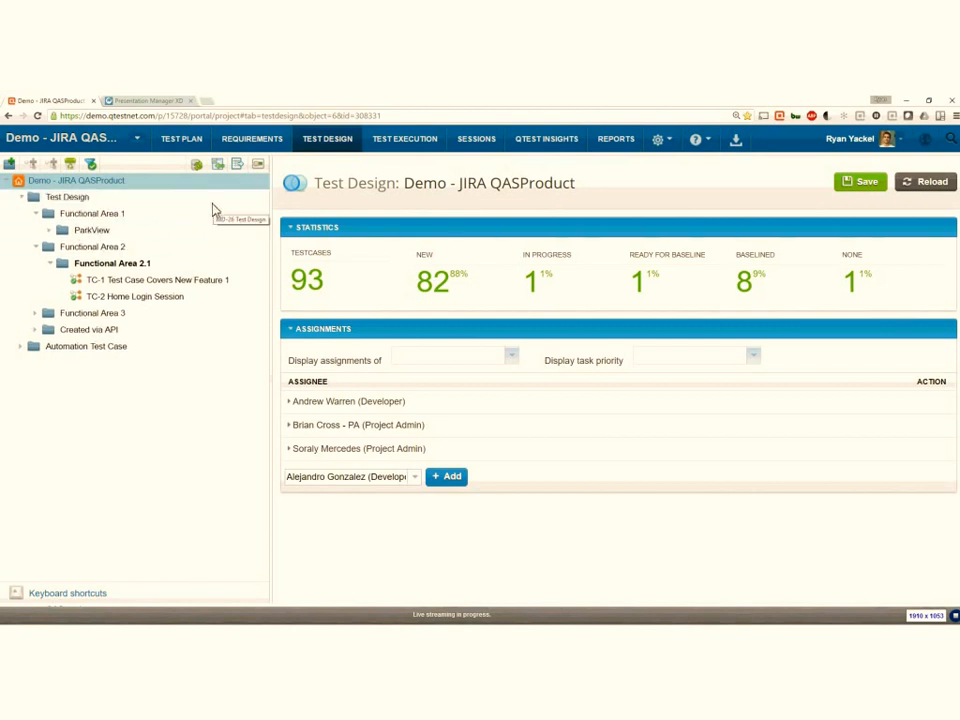
- Open the Test Run notification settings and examine the notified fields and recipients of the Ready for Next Tester event
{"action": "left_click", "coordinate": [657, 139]}
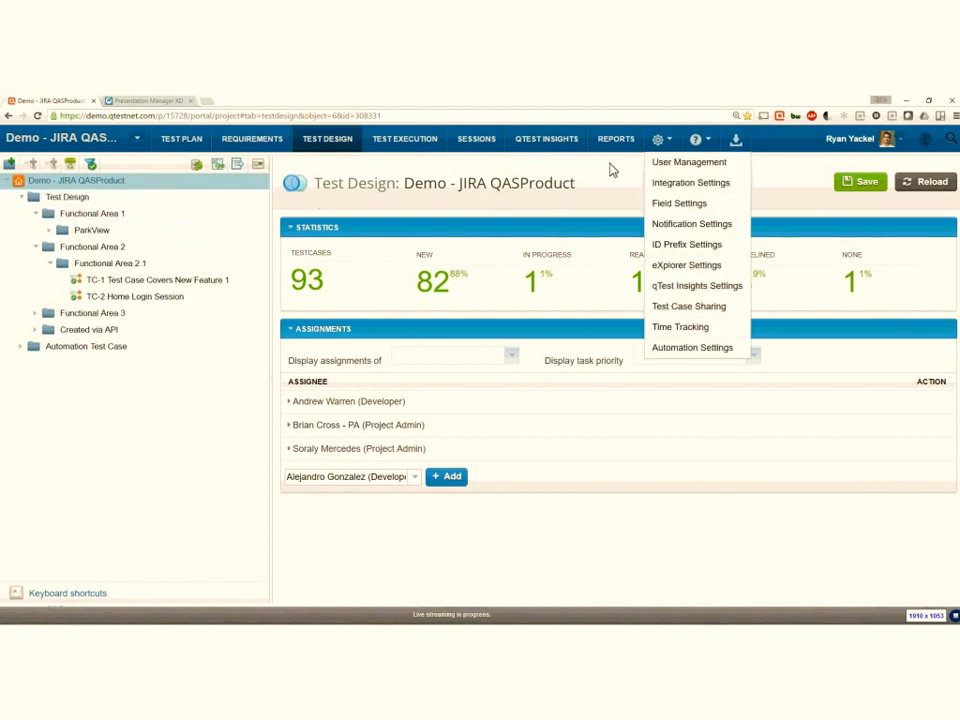
{"action": "left_click", "coordinate": [710, 229]}
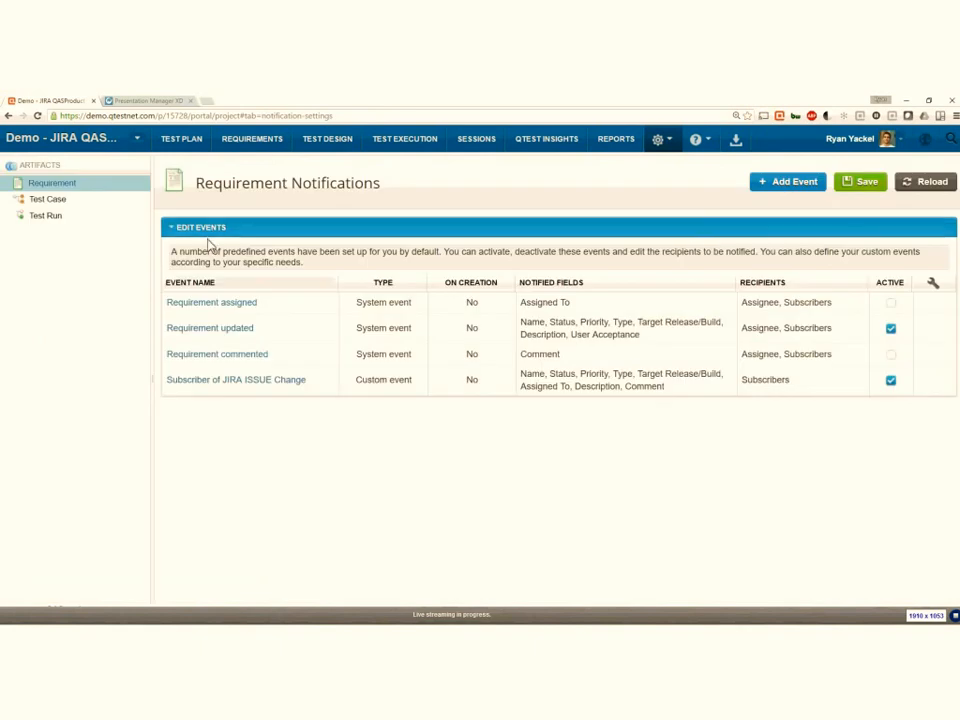
{"action": "left_click", "coordinate": [64, 224]}
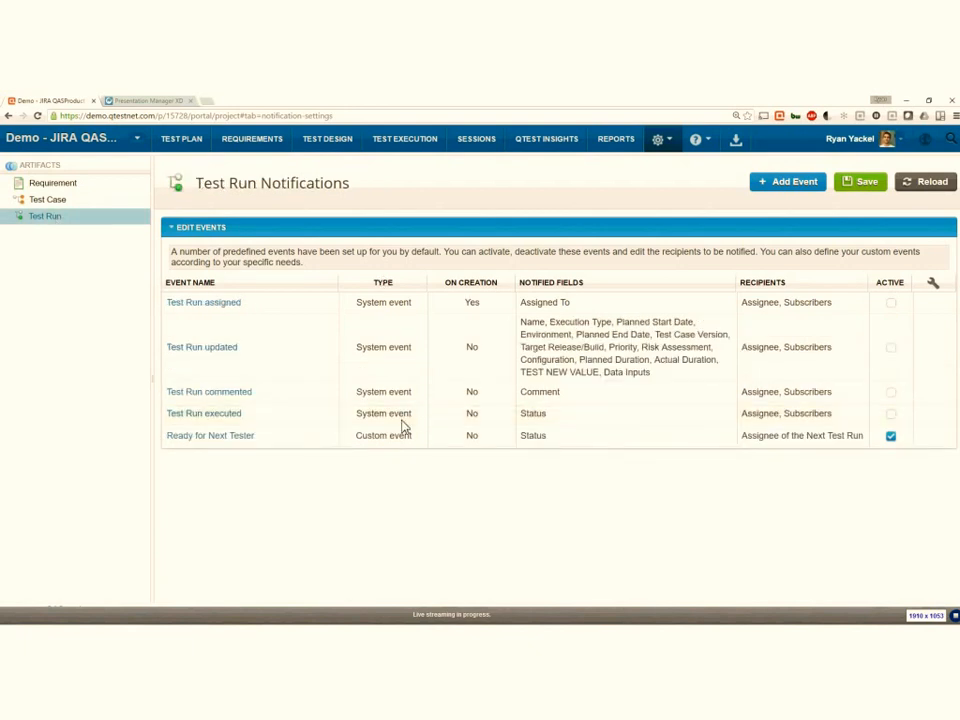
{"action": "left_click", "coordinate": [192, 441]}
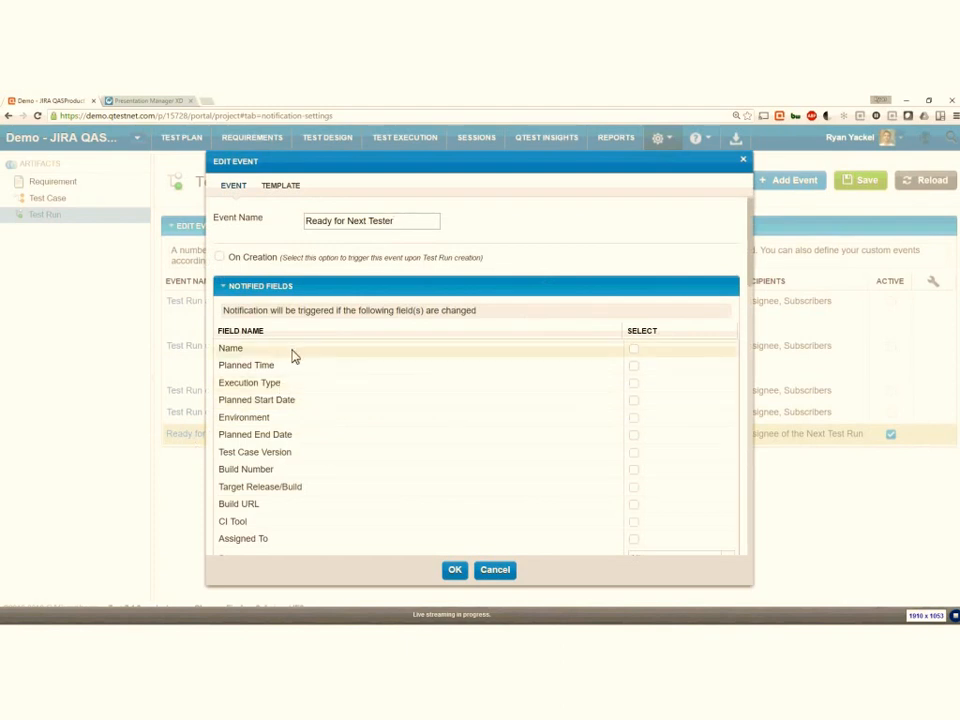
{"action": "scroll", "coordinate": [369, 386], "scroll_direction": "down", "scroll_amount": 2}
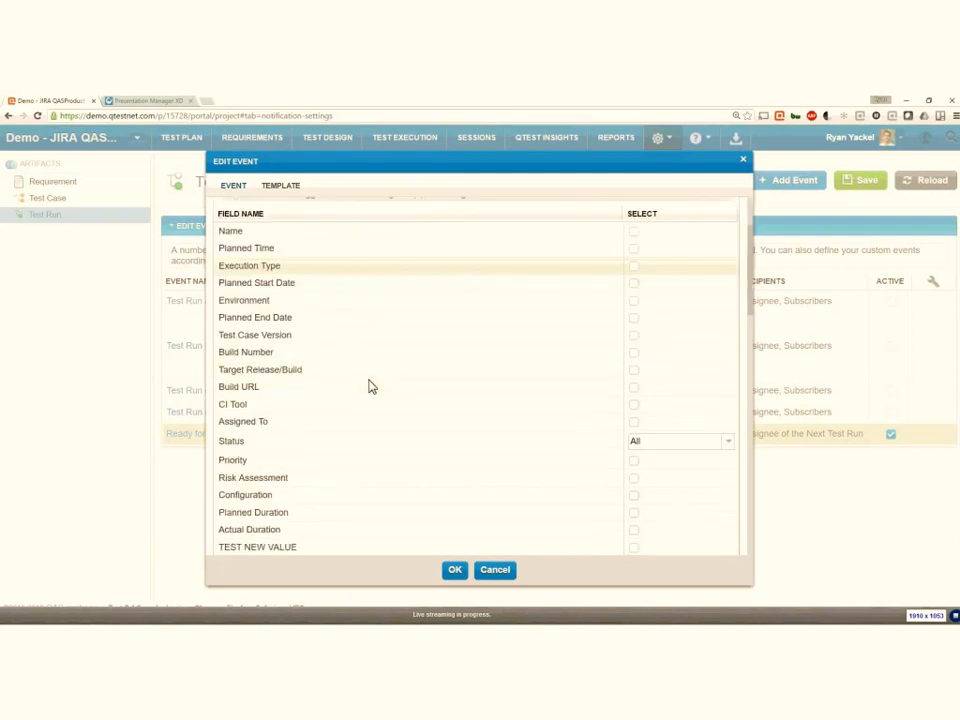
{"action": "scroll", "coordinate": [369, 386], "scroll_direction": "down", "scroll_amount": 5}
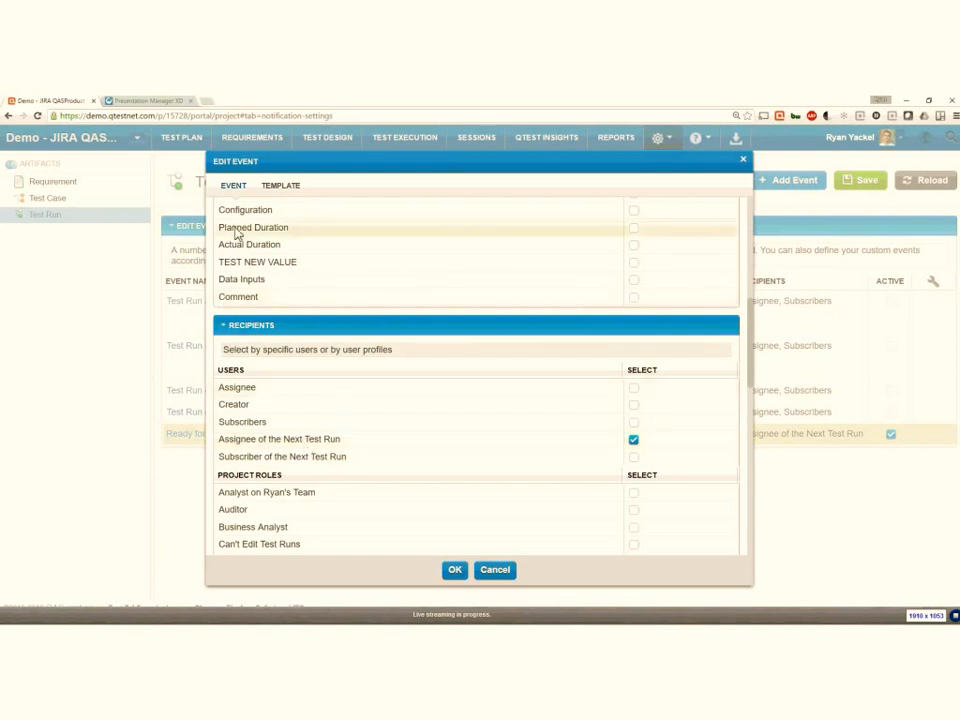
- Examine the Ready for Next Tester event's email template and its insertable variables, and close the event without changing it
{"action": "left_click", "coordinate": [281, 188]}
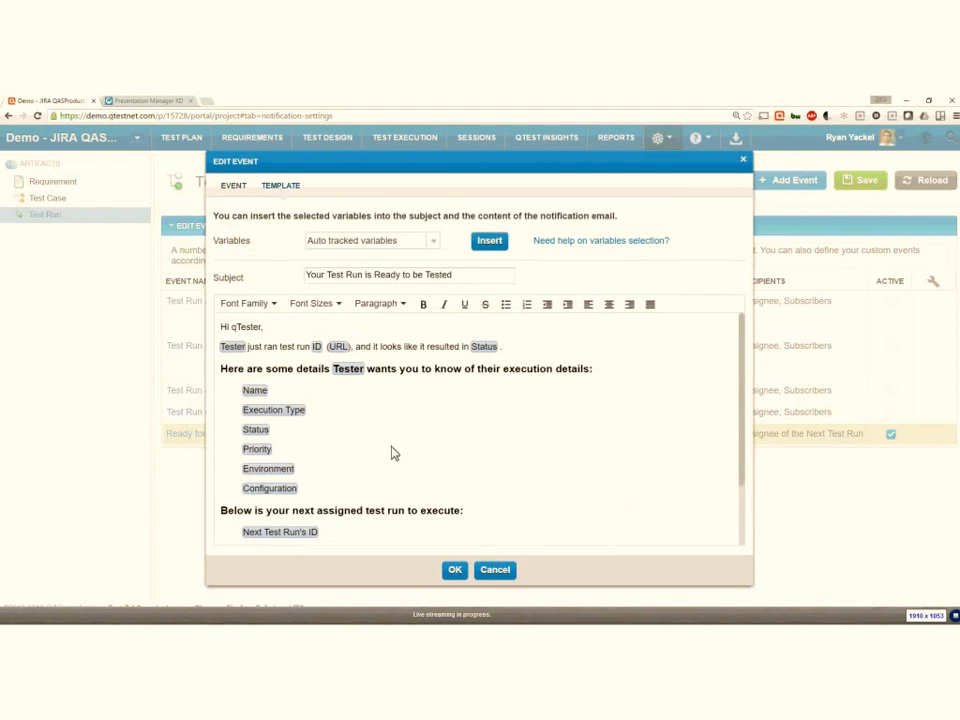
{"action": "scroll", "coordinate": [407, 457], "scroll_direction": "down", "scroll_amount": 2}
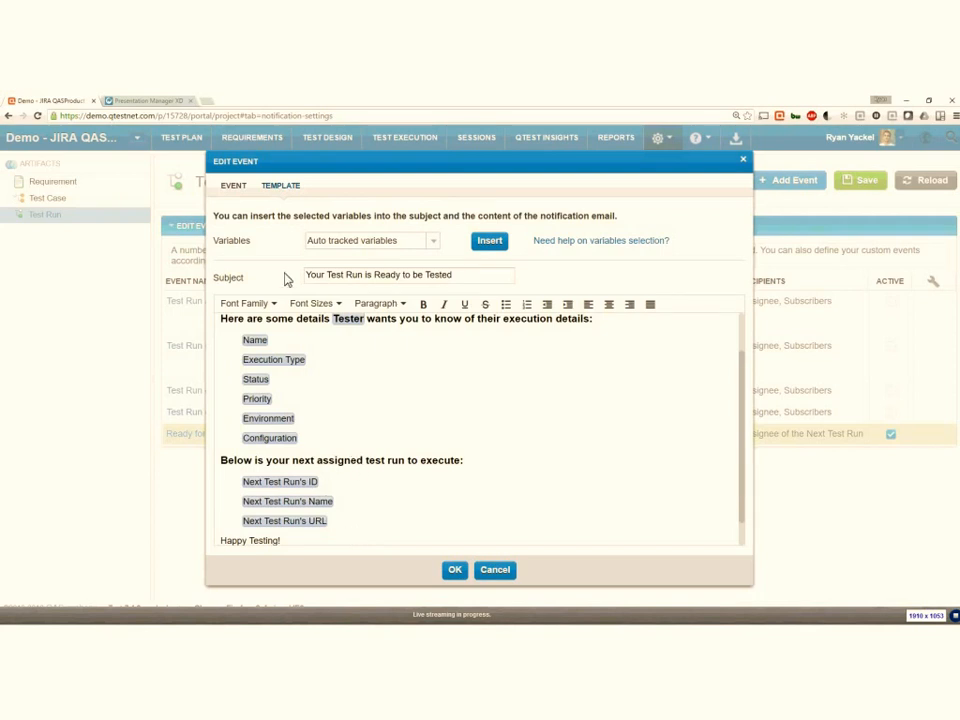
{"action": "left_click", "coordinate": [431, 245]}
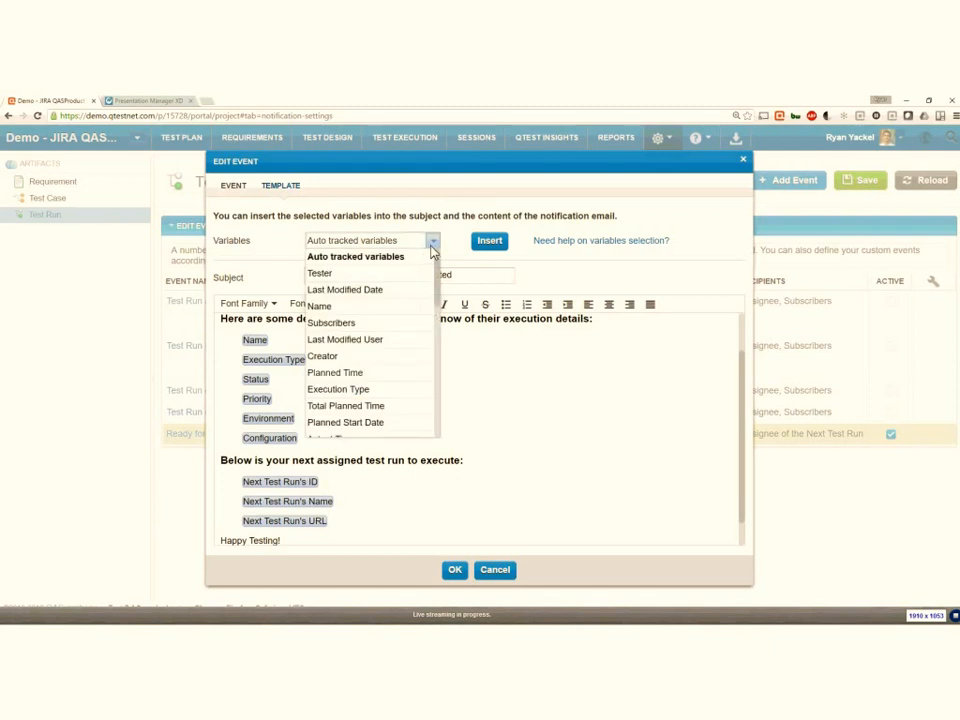
{"action": "scroll", "coordinate": [404, 385], "scroll_direction": "down", "scroll_amount": 5}
{"action": "scroll", "coordinate": [400, 382], "scroll_direction": "down", "scroll_amount": 1}
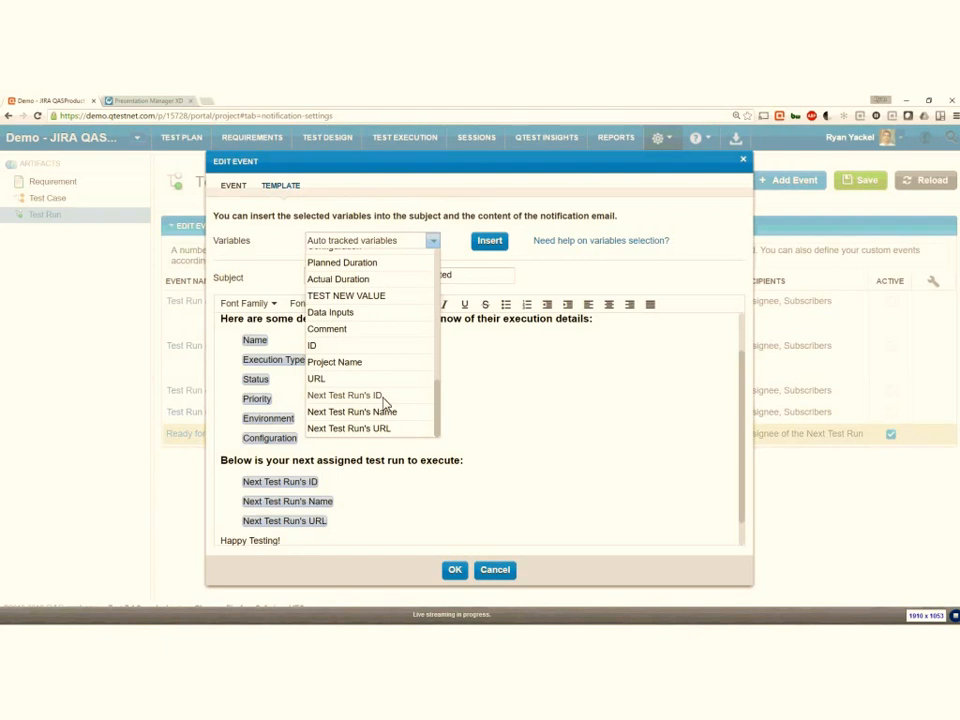
{"action": "left_click", "coordinate": [501, 417]}
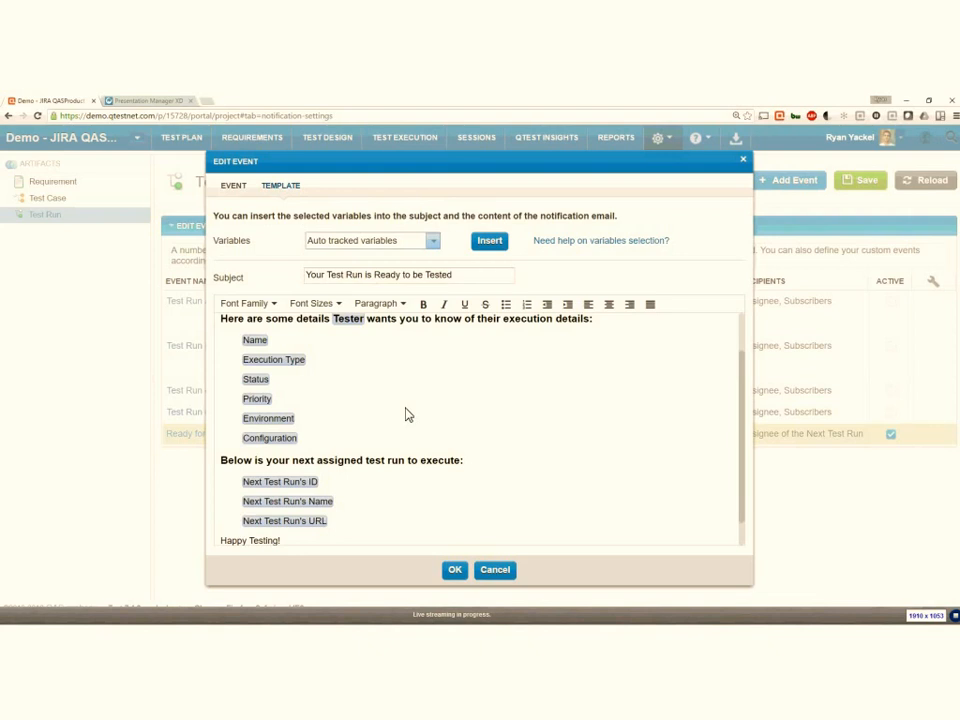
{"action": "left_click", "coordinate": [743, 159]}
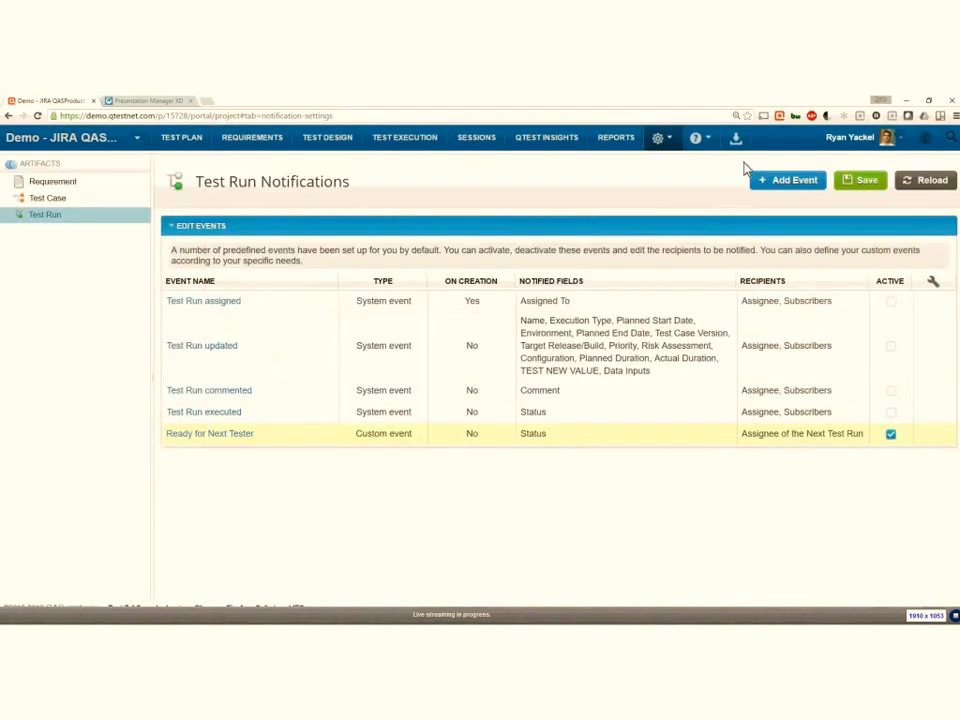
- View the project's Test Execution area and expand Release 5 to show its test cycles
{"action": "left_click", "coordinate": [407, 140]}
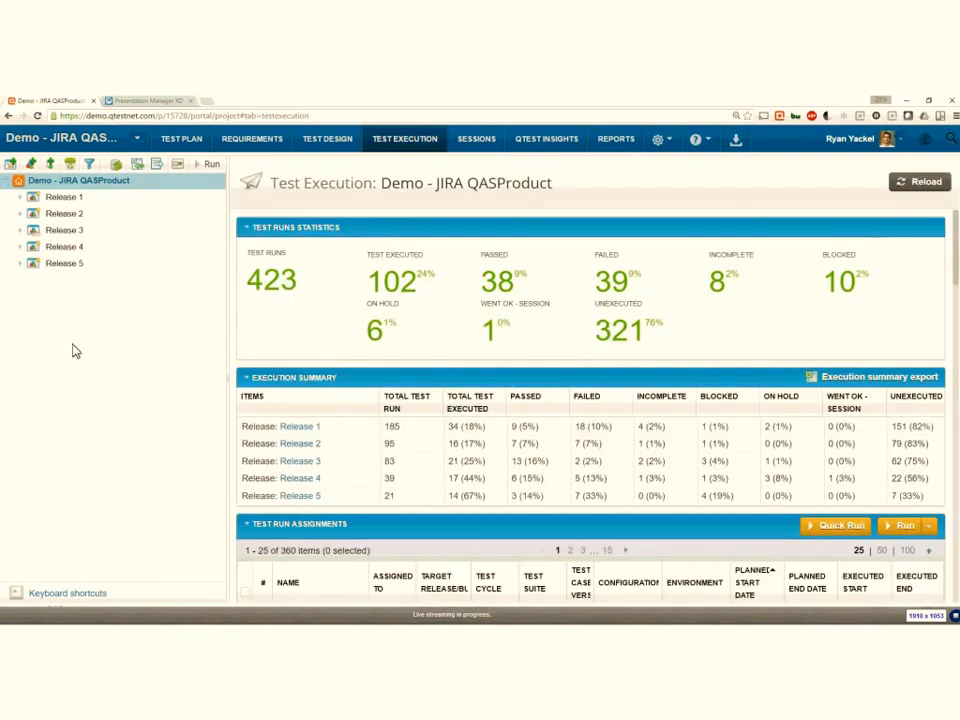
{"action": "left_click", "coordinate": [21, 264]}
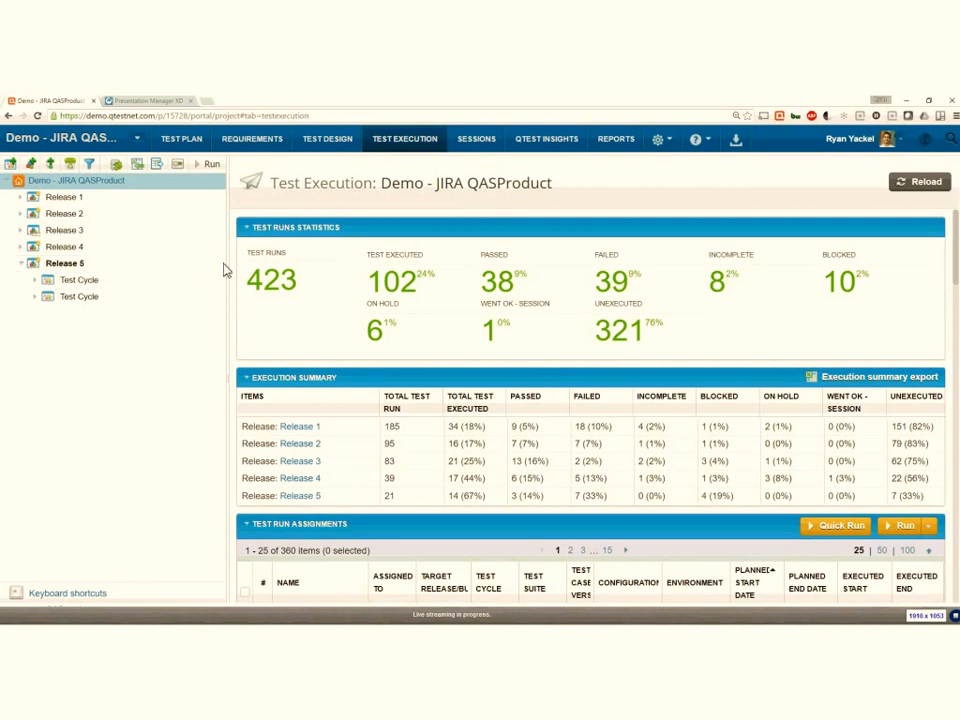
- Clear the current filter on the project's Test Design tree
{"action": "left_click", "coordinate": [327, 148]}
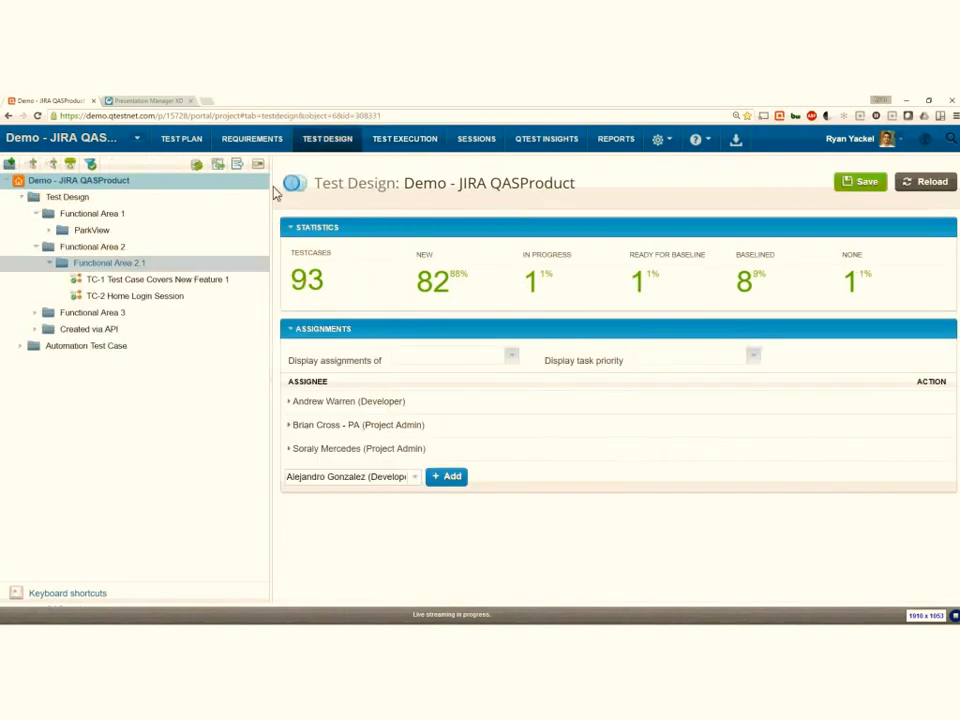
{"action": "left_click", "coordinate": [90, 163]}
{"action": "left_click", "coordinate": [112, 226]}
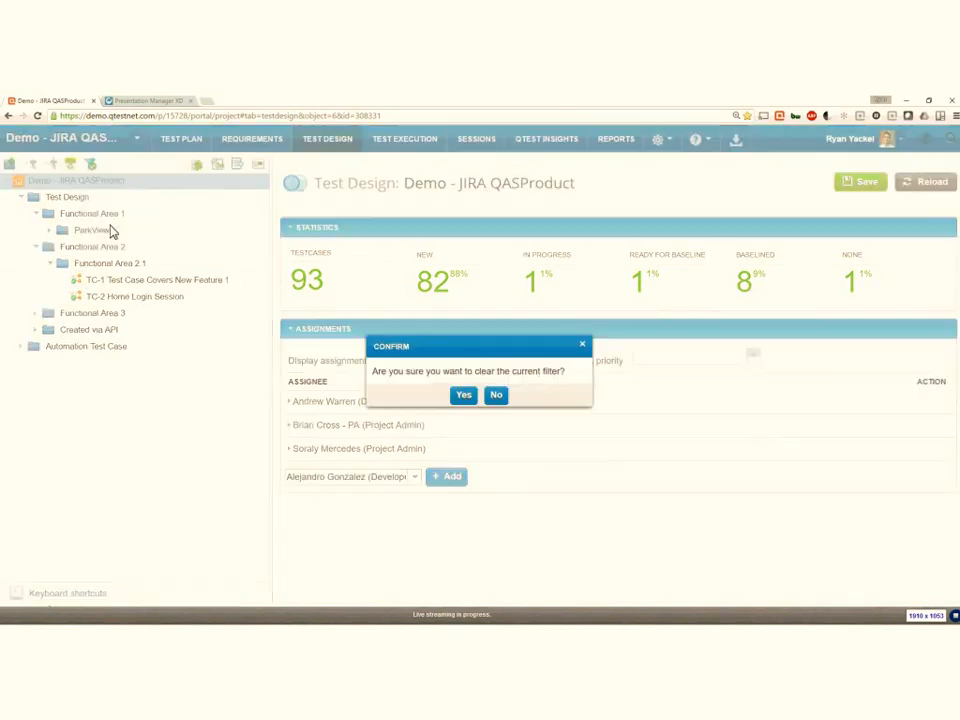
{"action": "left_click", "coordinate": [463, 395]}
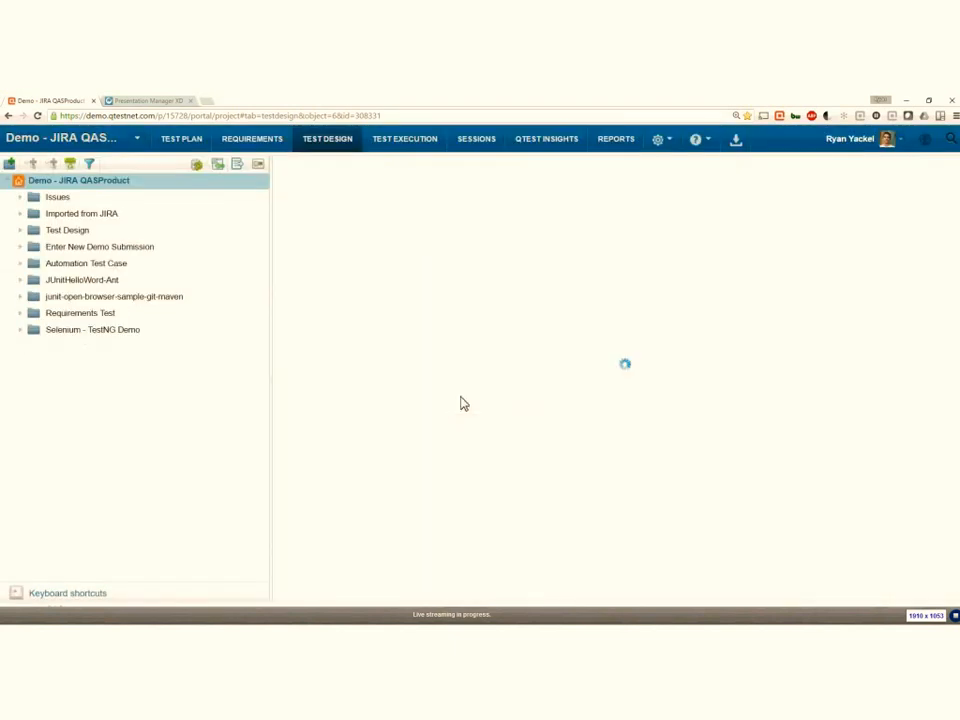
- Open test case TC-3 in Functional Area 3 under Test Design and examine its properties, precondition and test steps
{"action": "left_click", "coordinate": [21, 232]}
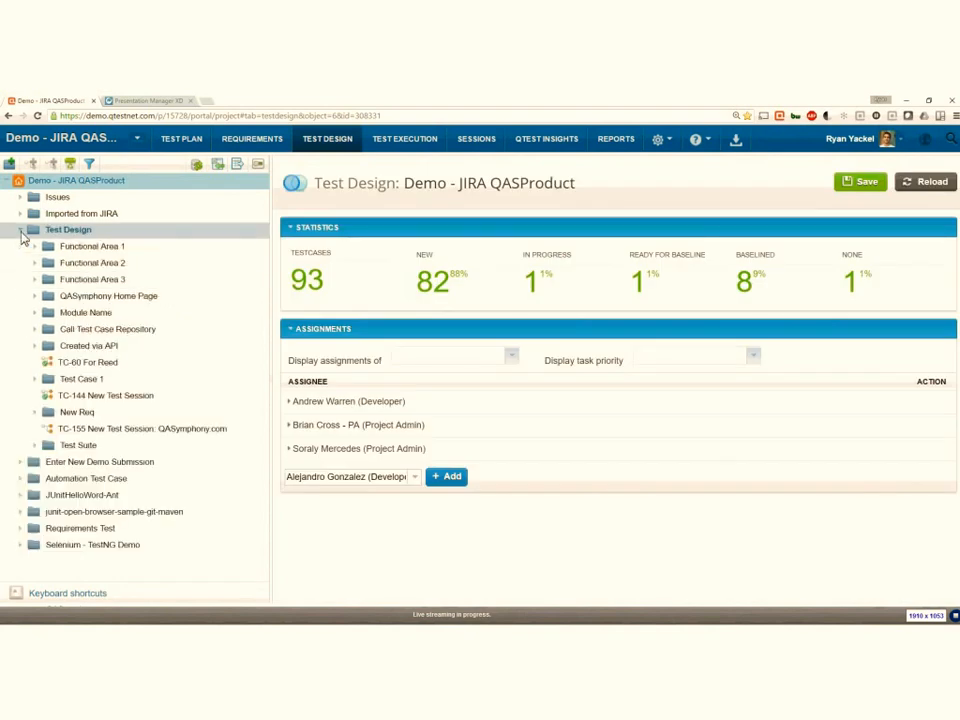
{"action": "left_click", "coordinate": [35, 280]}
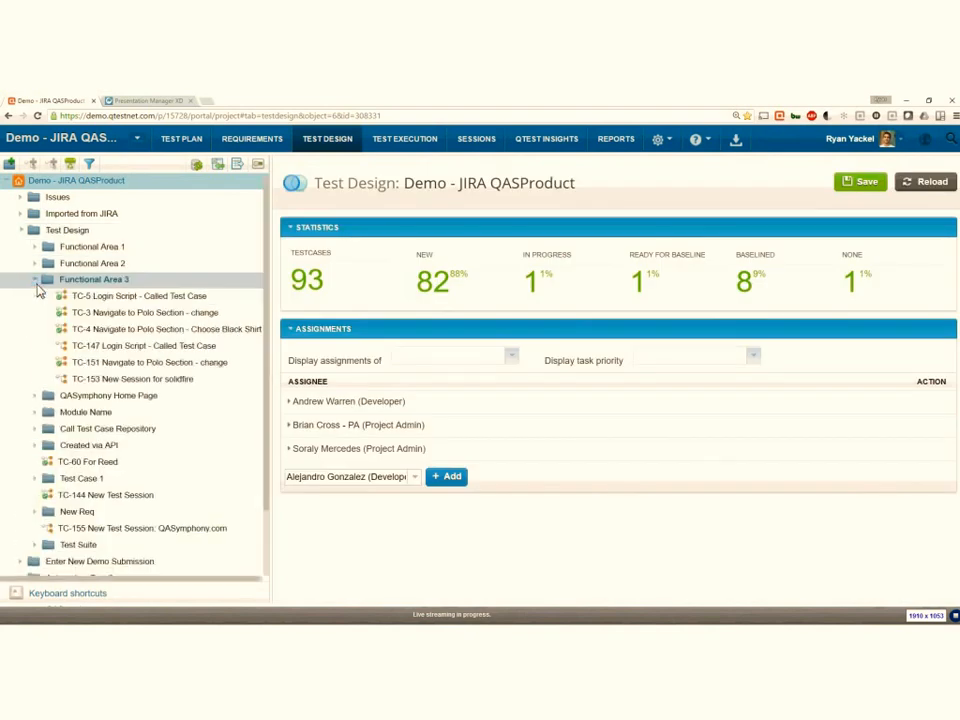
{"action": "left_click", "coordinate": [95, 313]}
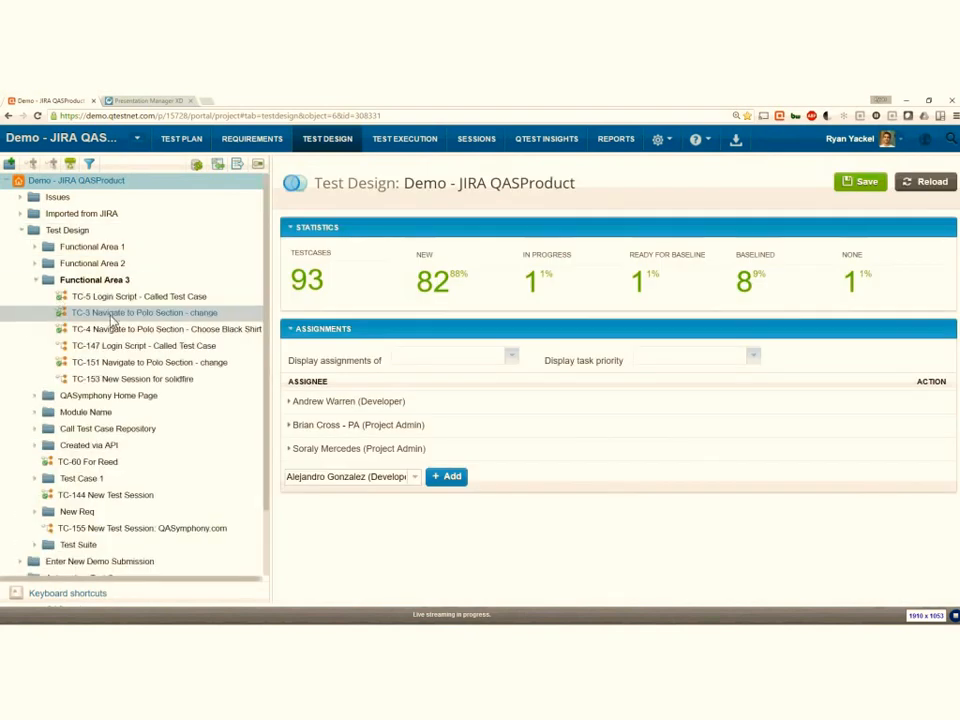
{"action": "left_click", "coordinate": [203, 320]}
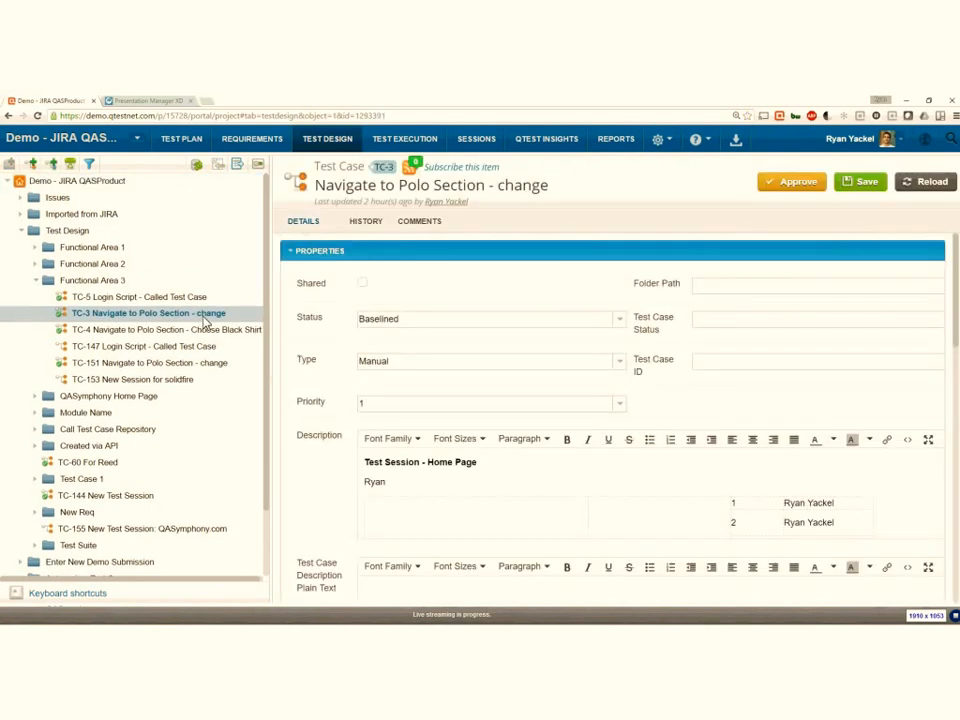
{"action": "scroll", "coordinate": [510, 387], "scroll_direction": "down", "scroll_amount": 2}
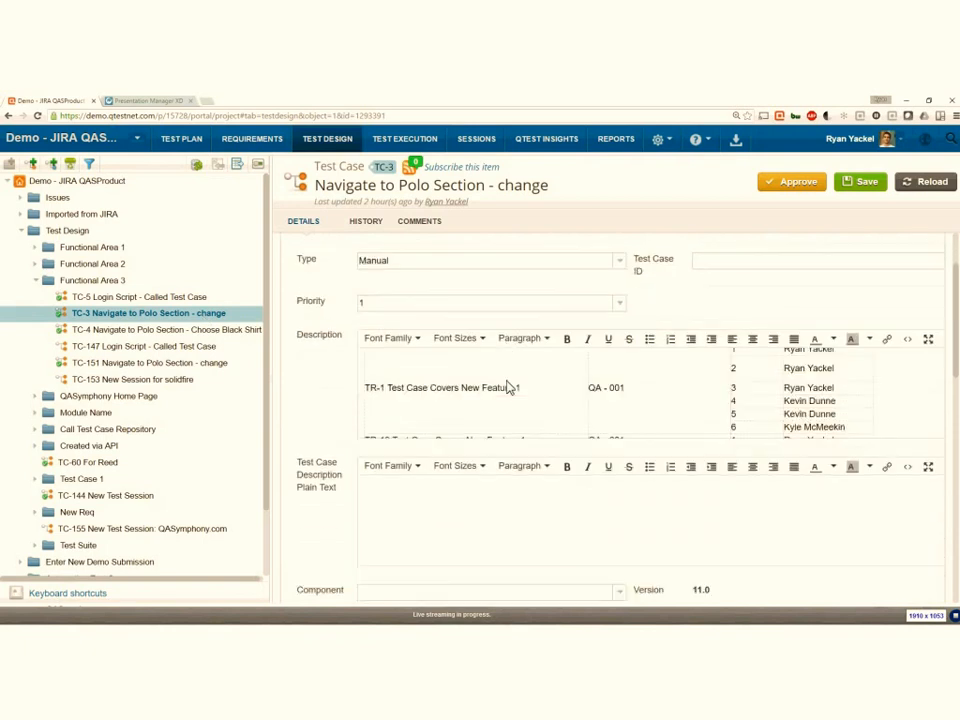
{"action": "scroll", "coordinate": [566, 446], "scroll_direction": "down", "scroll_amount": 6}
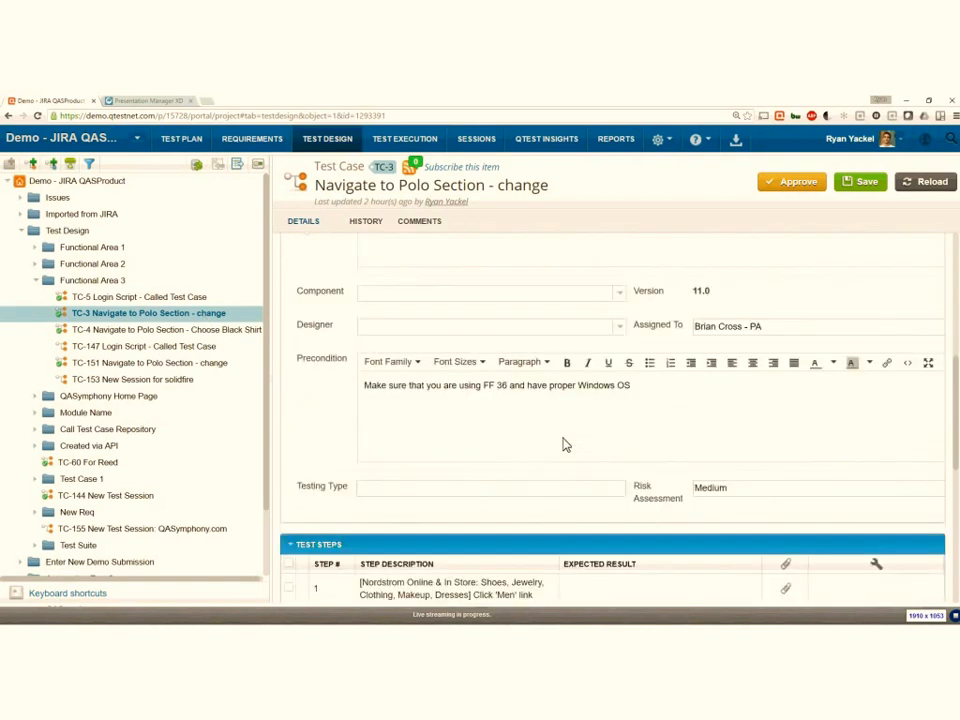
{"action": "scroll", "coordinate": [566, 446], "scroll_direction": "down", "scroll_amount": 1}
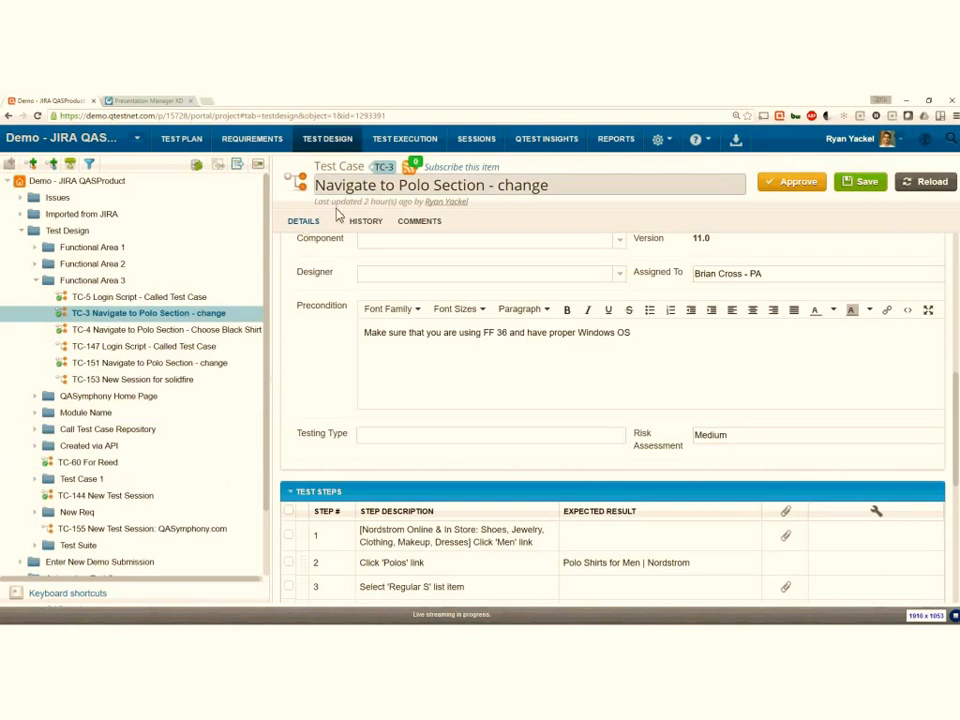
- Open the first test suite in the first test cycle of Release 5 in Test Execution
{"action": "left_click", "coordinate": [400, 145]}
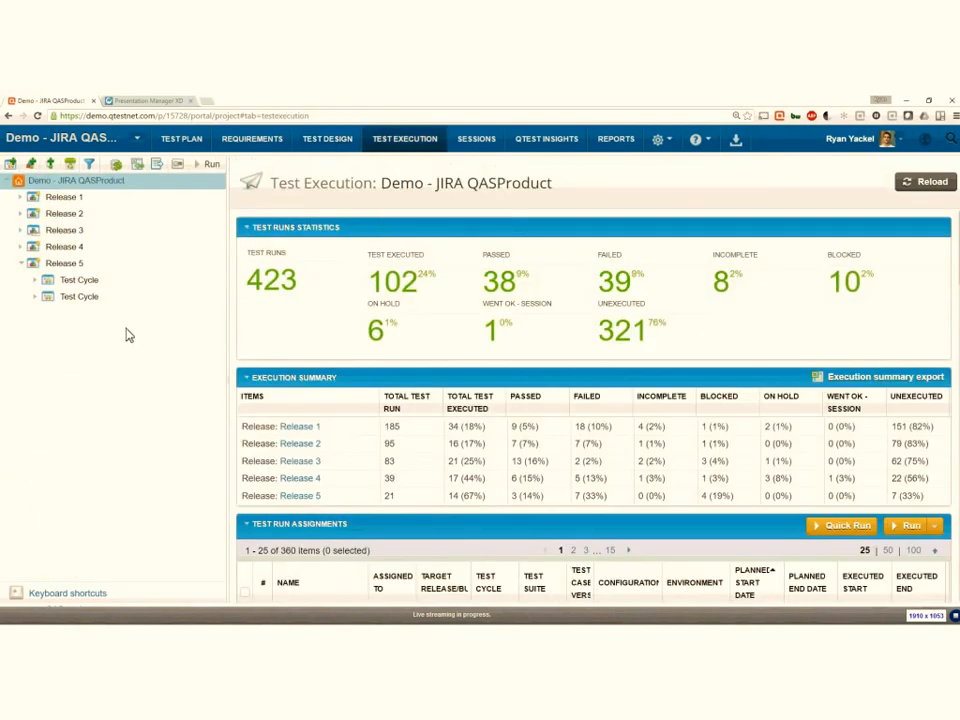
{"action": "left_click", "coordinate": [35, 283]}
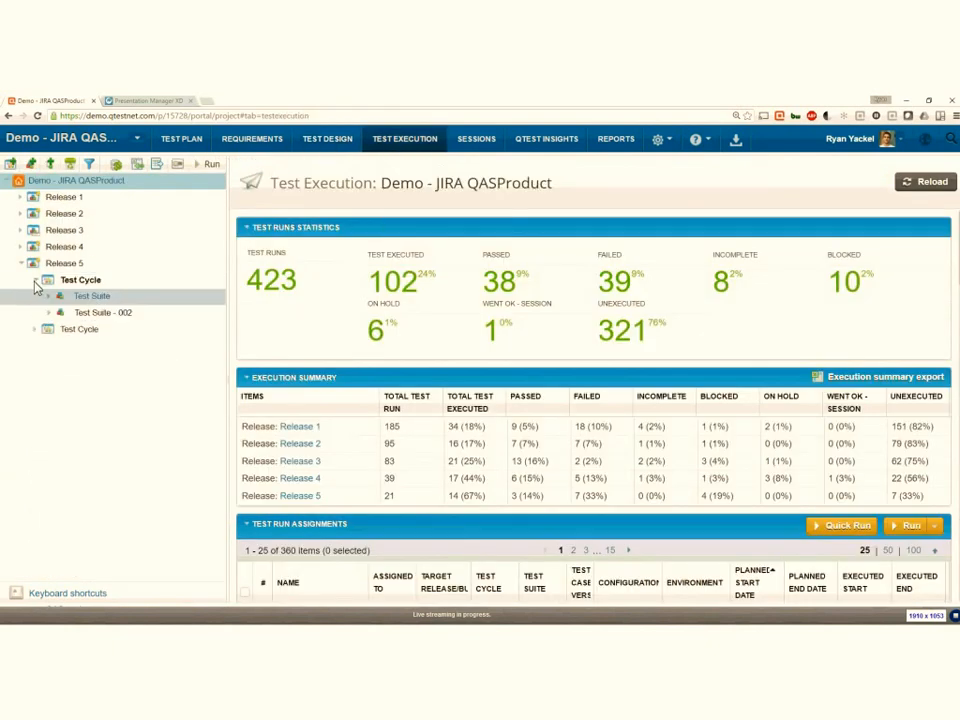
{"action": "left_click", "coordinate": [86, 297]}
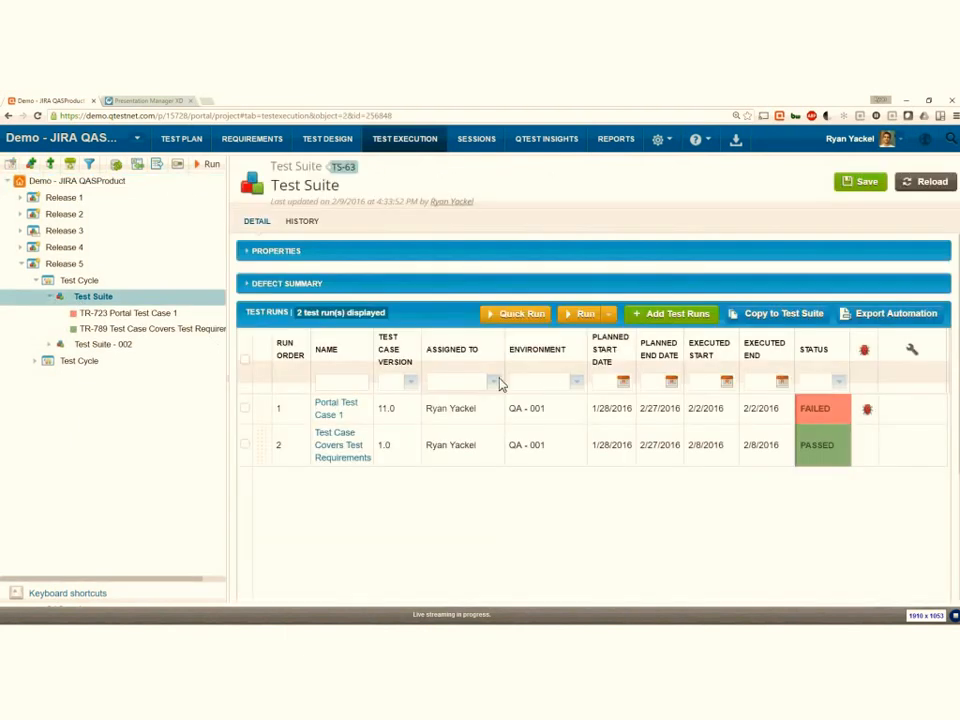
- Start adding test runs through data queries and load the saved Test Execution query for Test Case Risk Assessment = 'Medium' and Status = 'Passed'
{"action": "left_click", "coordinate": [688, 325]}
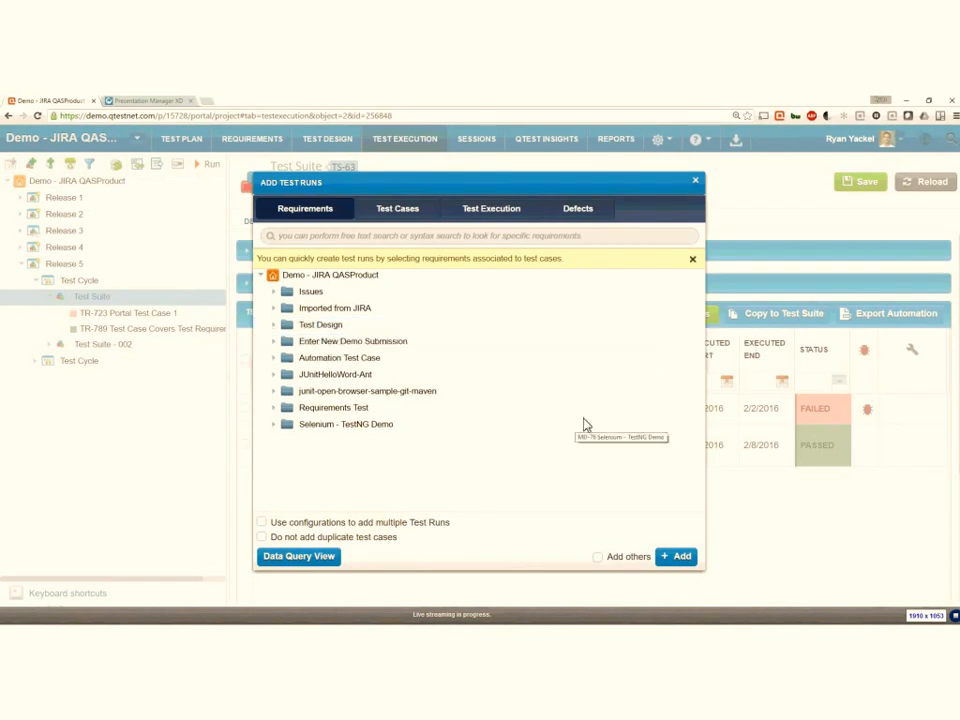
{"action": "left_click", "coordinate": [333, 563]}
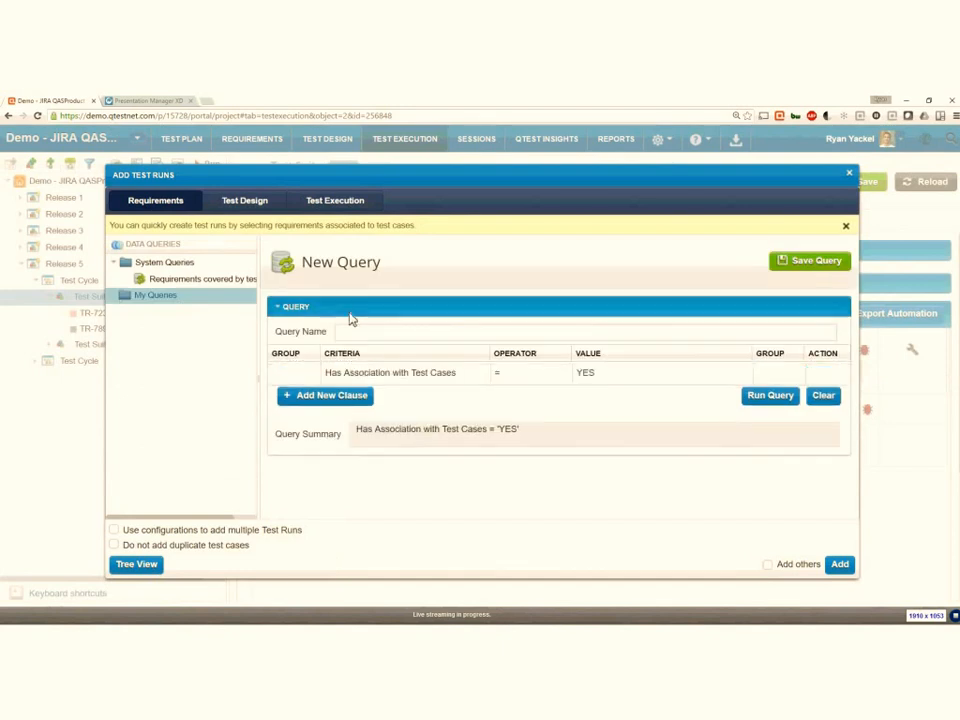
{"action": "left_click", "coordinate": [339, 209]}
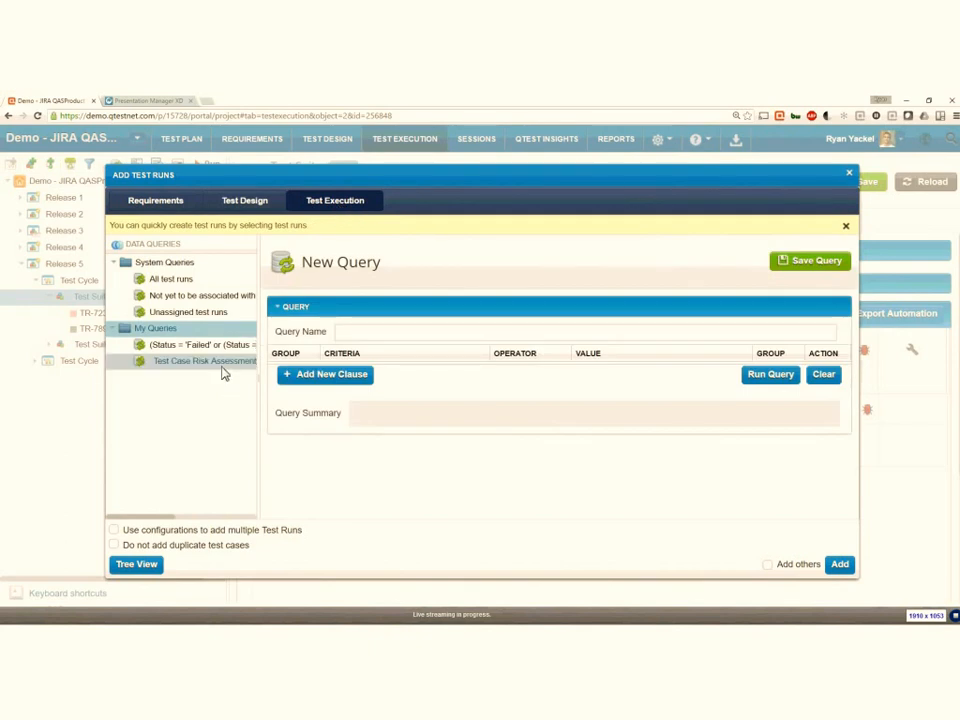
{"action": "left_click", "coordinate": [223, 368]}
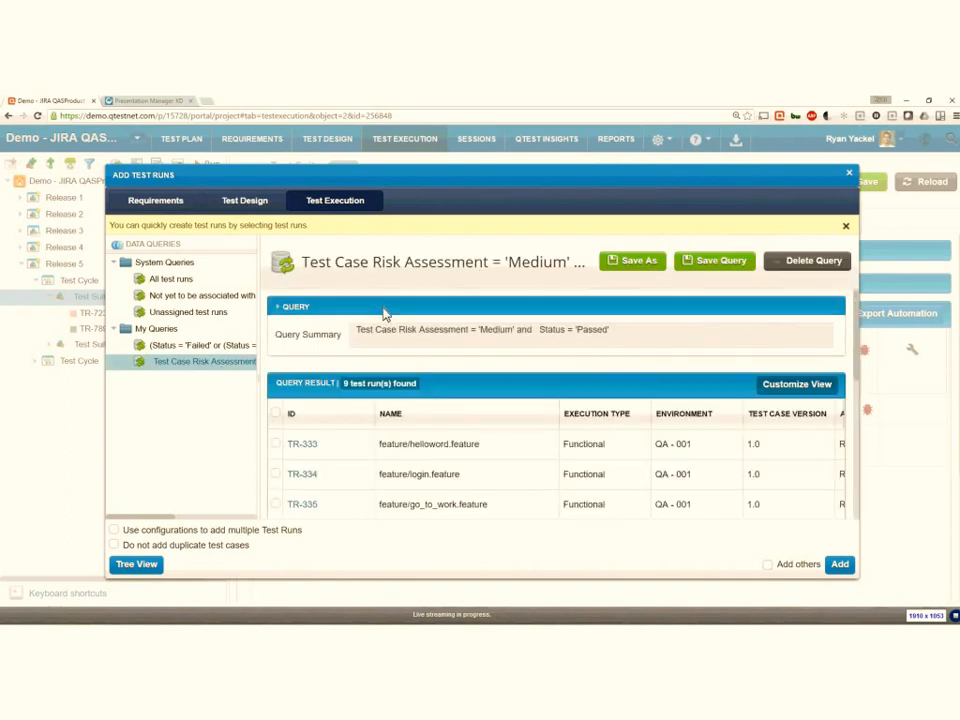
- Expand the query's clauses, review the criteria available for the first clause, and choose Test Case Risk Assessment
{"action": "left_click", "coordinate": [615, 340]}
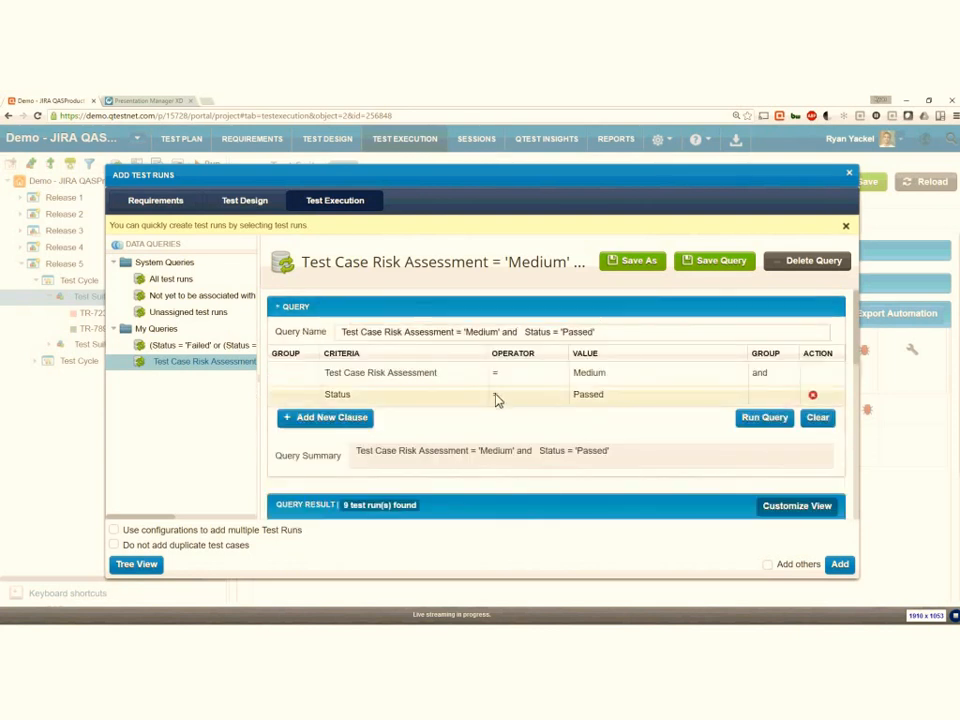
{"action": "left_click", "coordinate": [454, 378]}
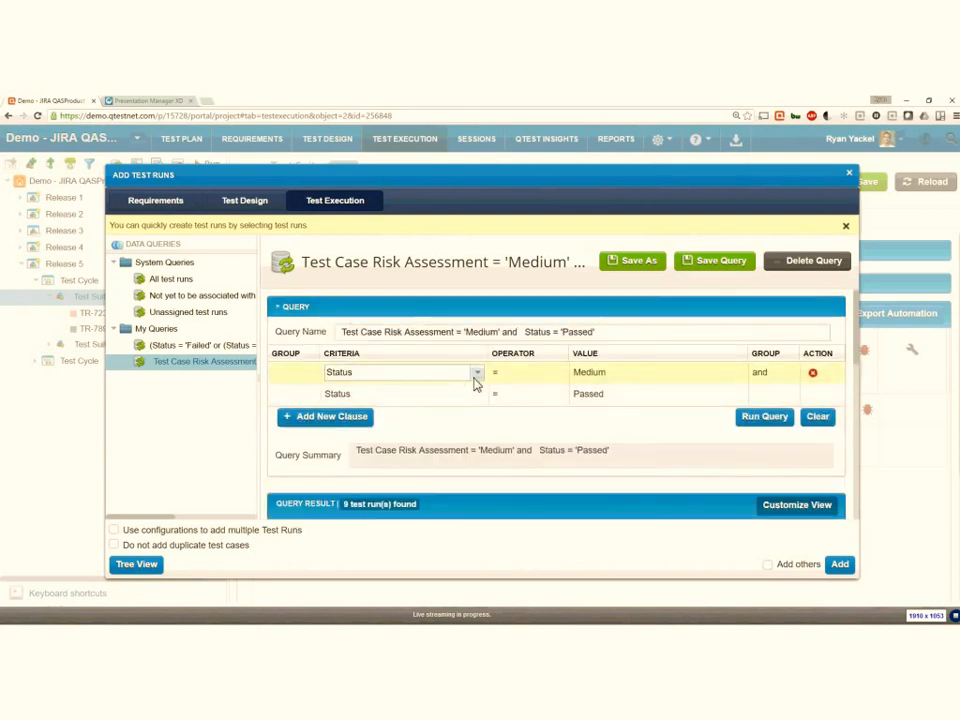
{"action": "left_click", "coordinate": [477, 378]}
{"action": "scroll", "coordinate": [443, 238], "scroll_direction": "down", "scroll_amount": 3}
{"action": "scroll", "coordinate": [440, 240], "scroll_direction": "down", "scroll_amount": 4}
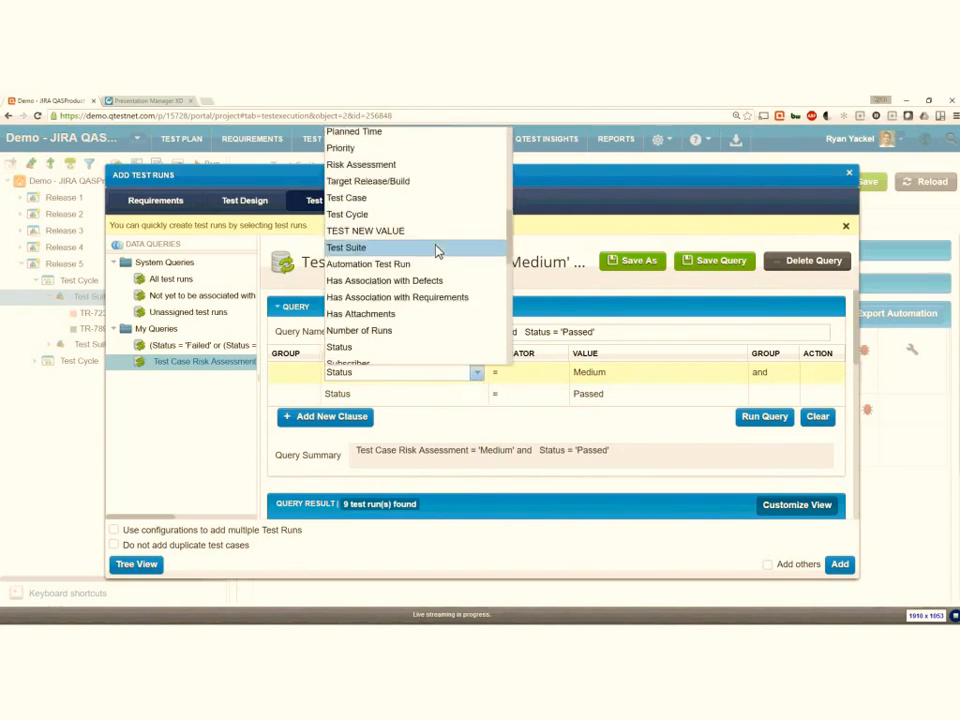
{"action": "scroll", "coordinate": [434, 256], "scroll_direction": "down", "scroll_amount": 3}
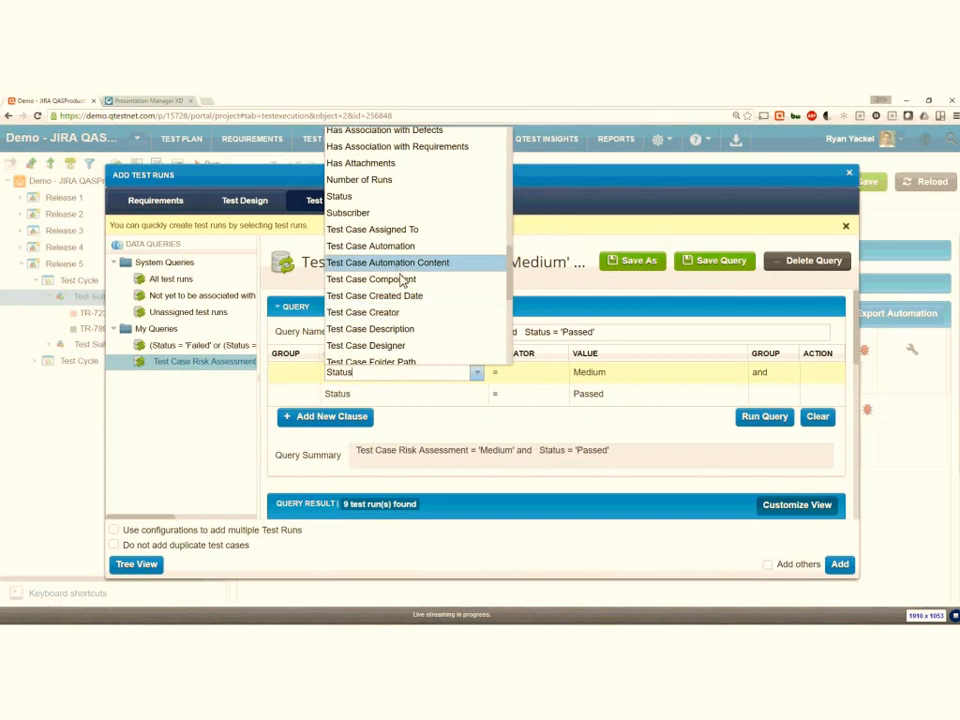
{"action": "scroll", "coordinate": [405, 290], "scroll_direction": "down", "scroll_amount": 2}
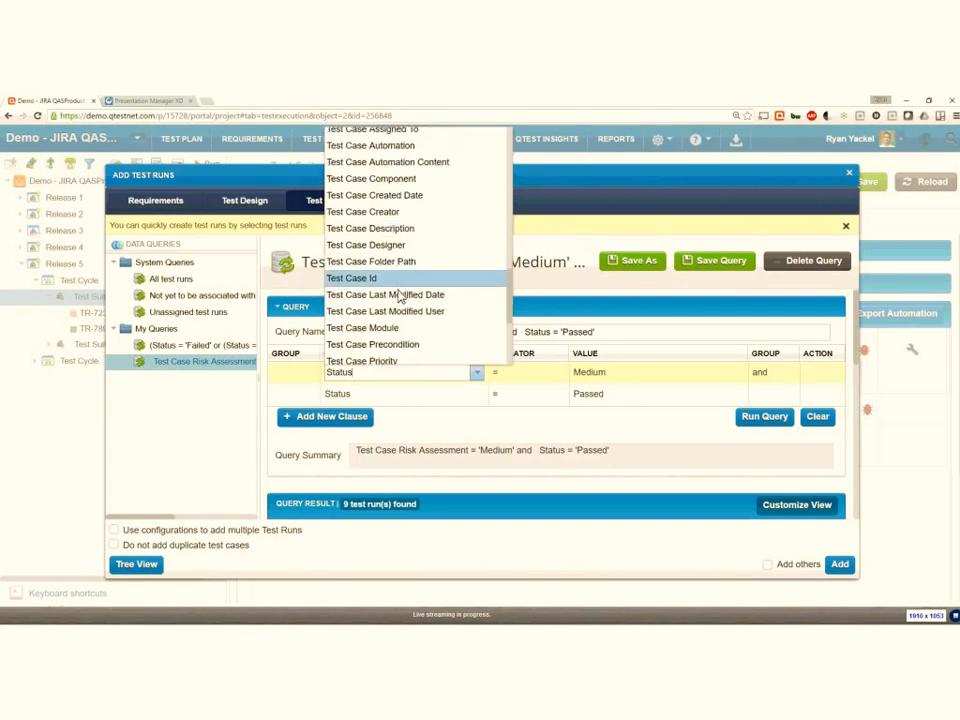
{"action": "scroll", "coordinate": [403, 296], "scroll_direction": "down", "scroll_amount": 1}
{"action": "left_click", "coordinate": [410, 330]}
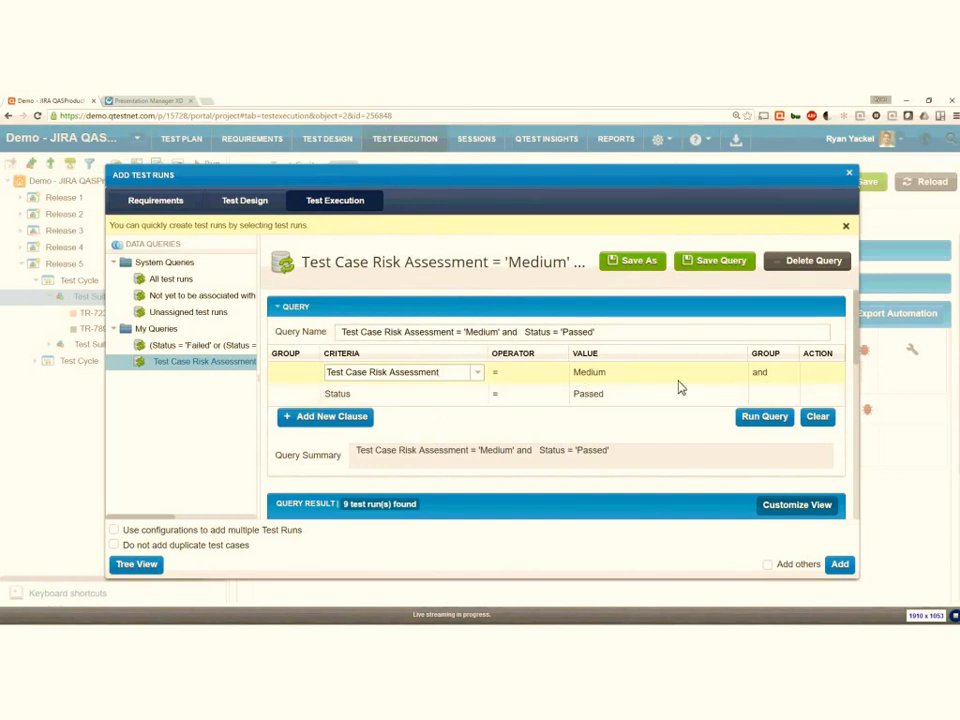
- Run the query, examine the Navigate to Polo Section - change run among the results, and close the Add Test Runs dialog without adding any
{"action": "left_click", "coordinate": [775, 424]}
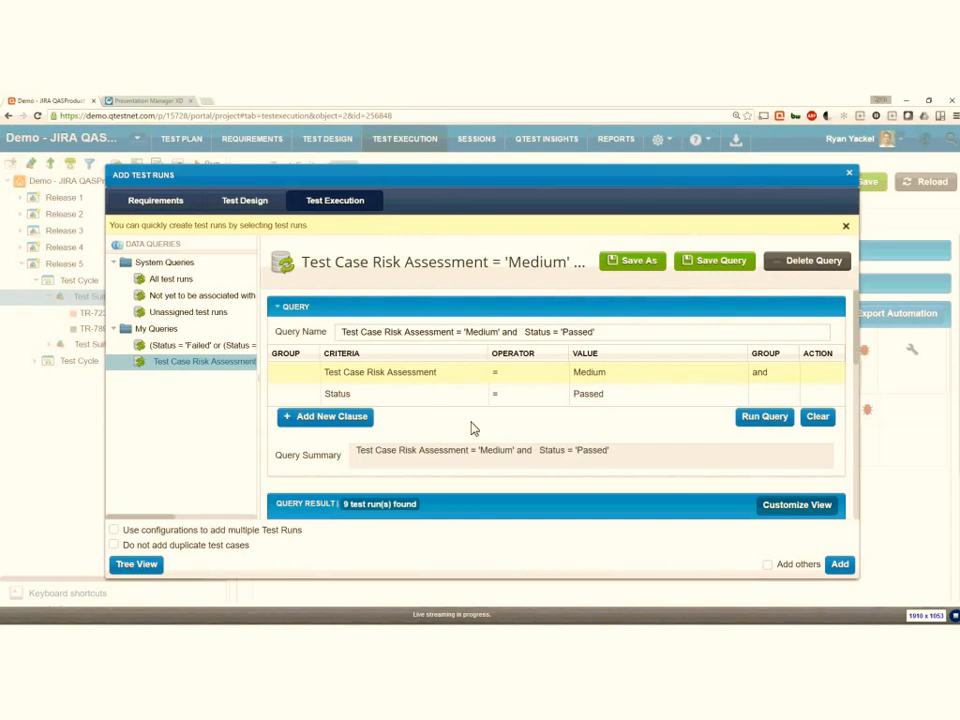
{"action": "scroll", "coordinate": [471, 428], "scroll_direction": "down", "scroll_amount": 5}
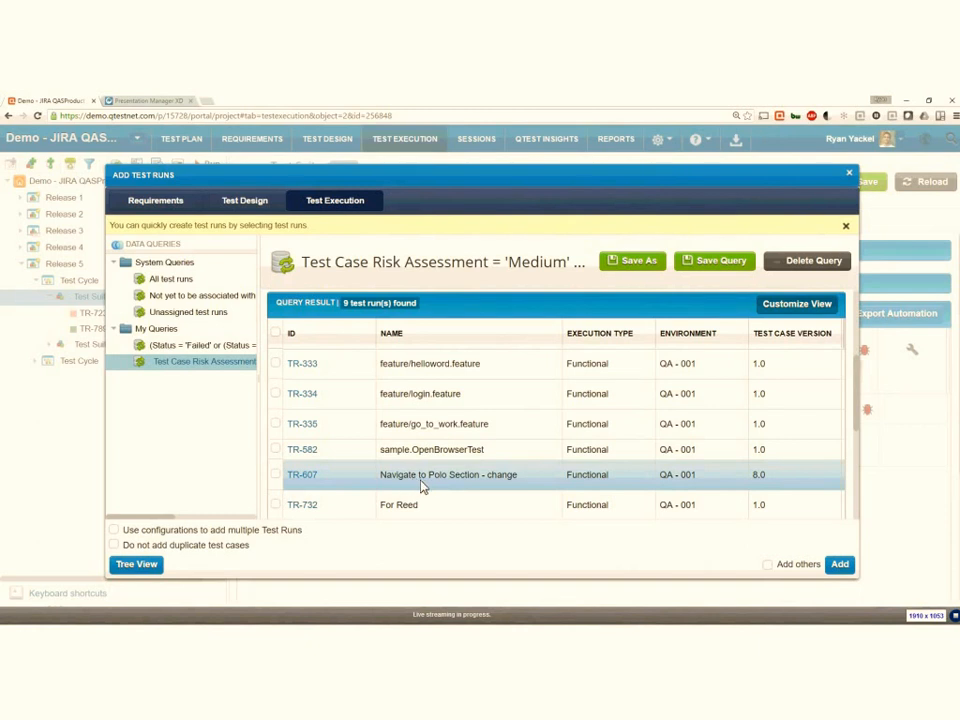
{"action": "left_click_drag", "start_coordinate": [386, 478], "coordinate": [521, 482]}
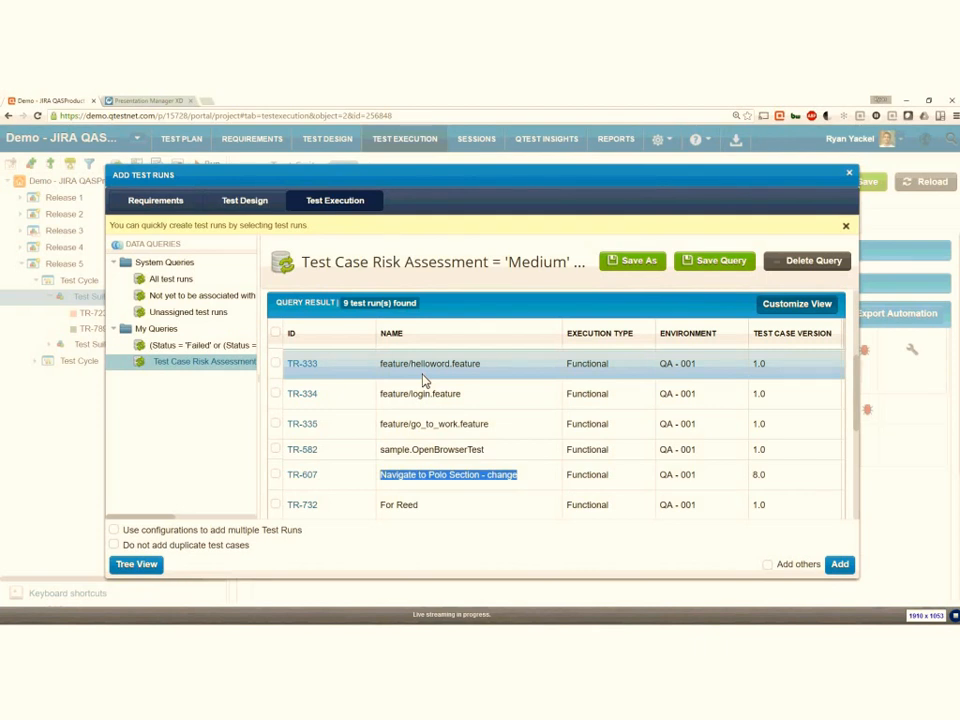
{"action": "left_click", "coordinate": [850, 176]}
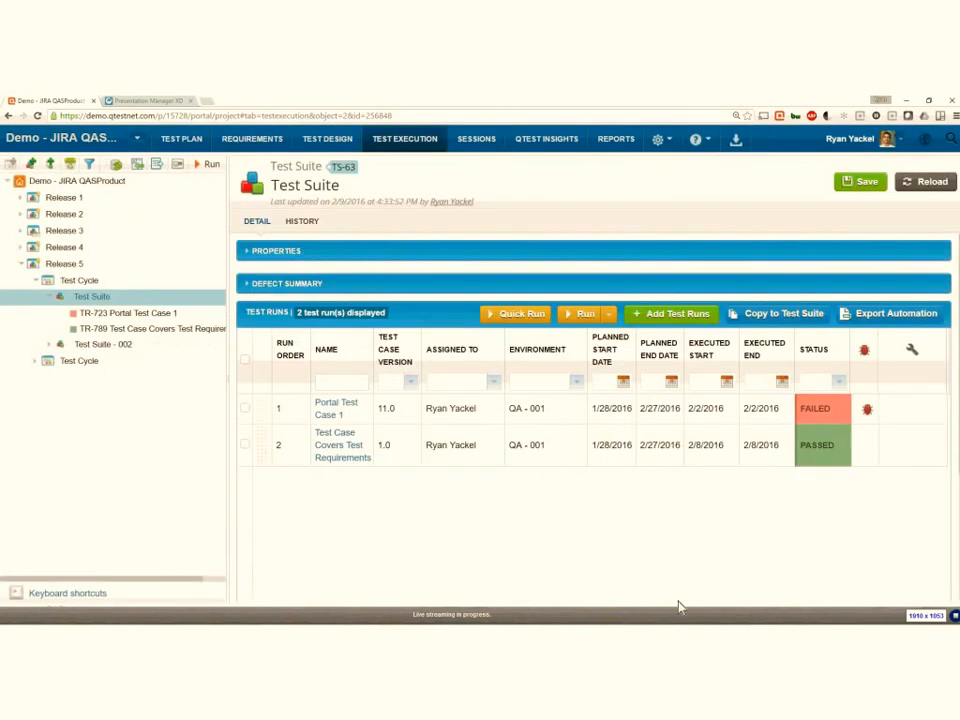
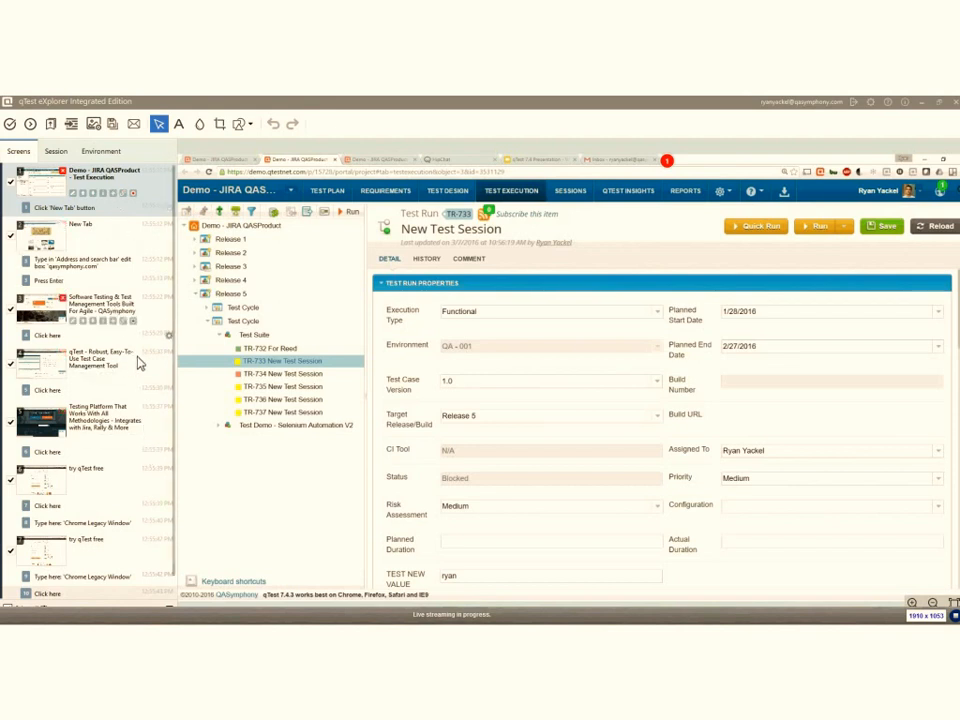
- Review the captured QASymphony home page and New Tab screens, and check the display options for the recorded actions list
{"action": "left_click", "coordinate": [143, 287]}
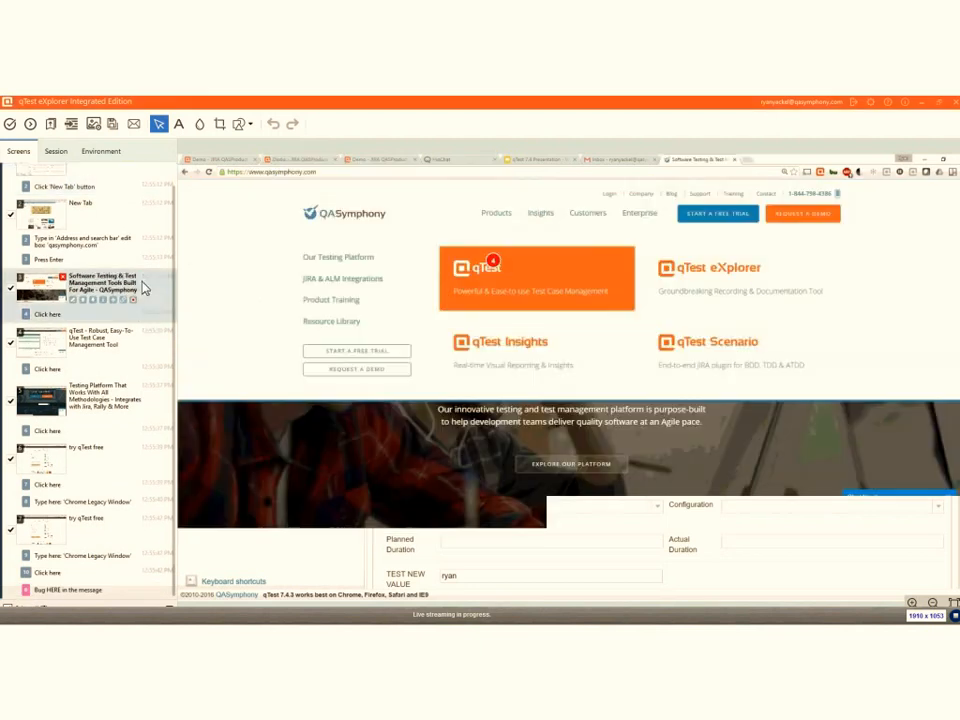
{"action": "left_click", "coordinate": [138, 245]}
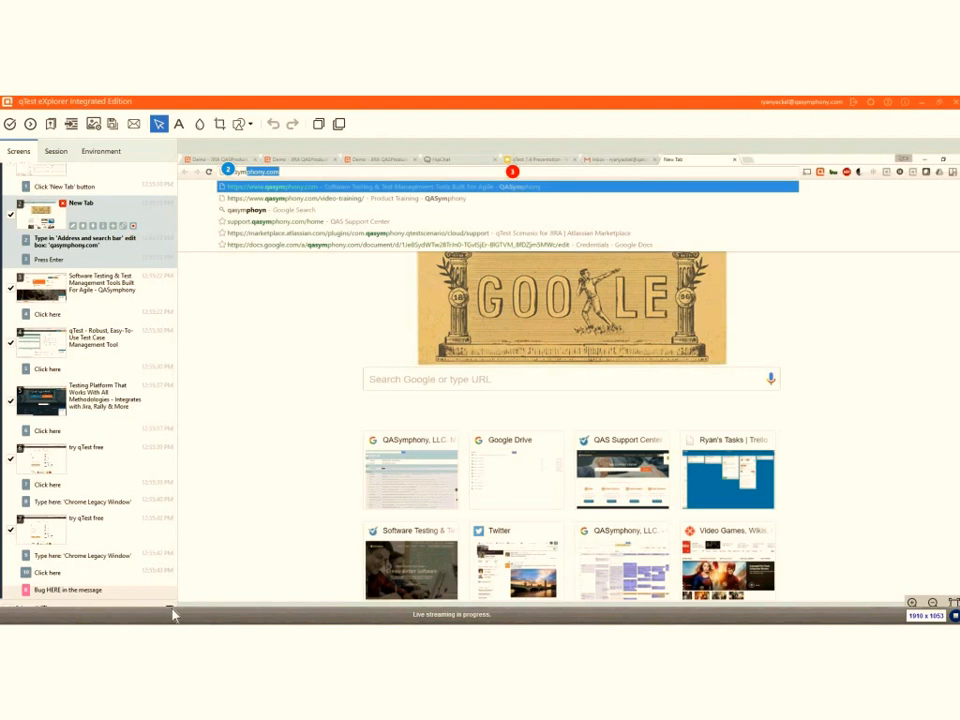
{"action": "left_click", "coordinate": [171, 612]}
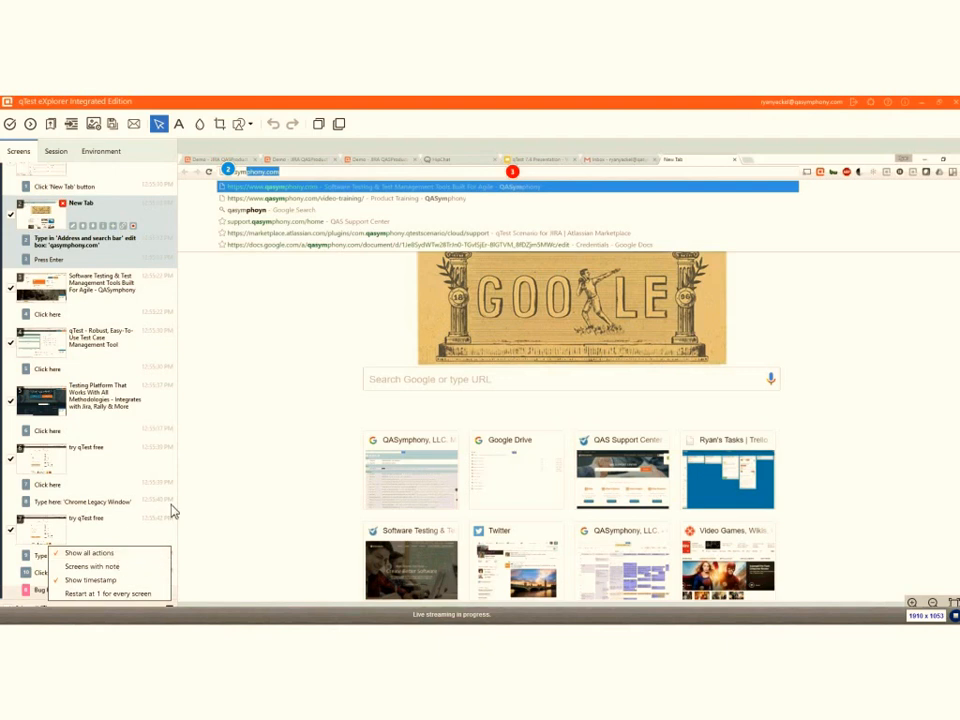
{"action": "left_click", "coordinate": [171, 510]}
- Move action marker 4 on the captured QASymphony home page screen to just above the qTest logo
{"action": "left_click", "coordinate": [146, 302]}
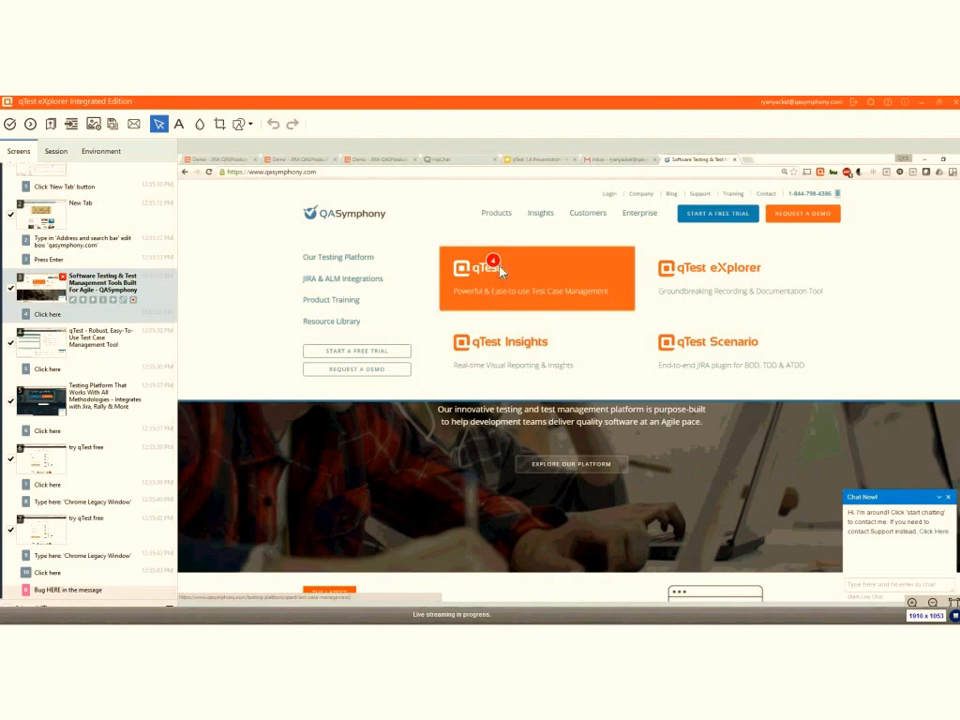
{"action": "left_click_drag", "start_coordinate": [493, 261], "coordinate": [500, 255]}
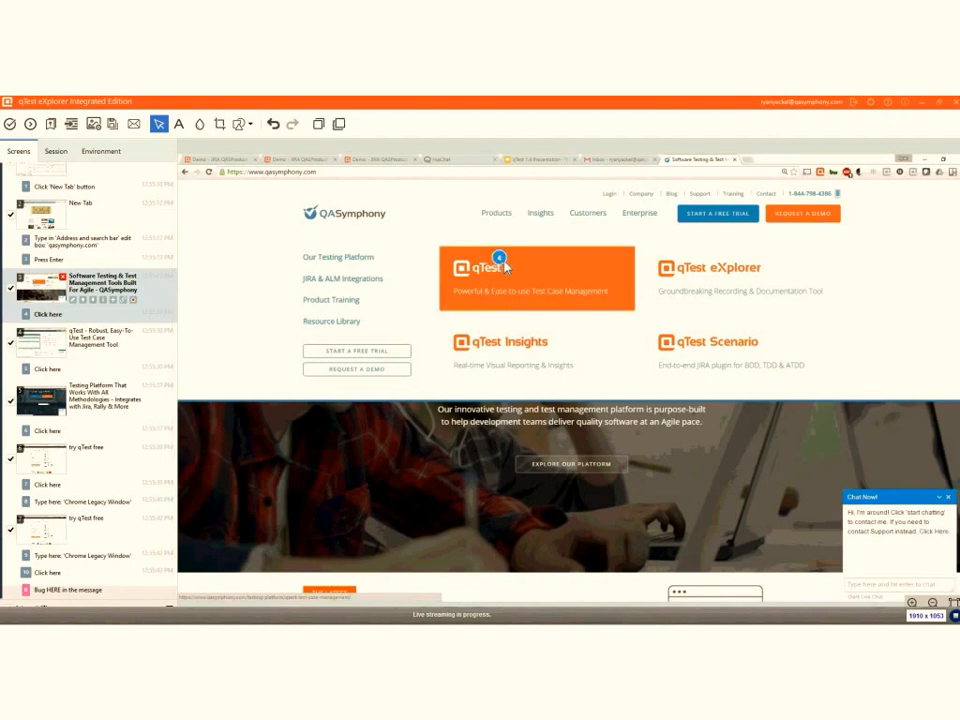
{"action": "left_click", "coordinate": [135, 300]}
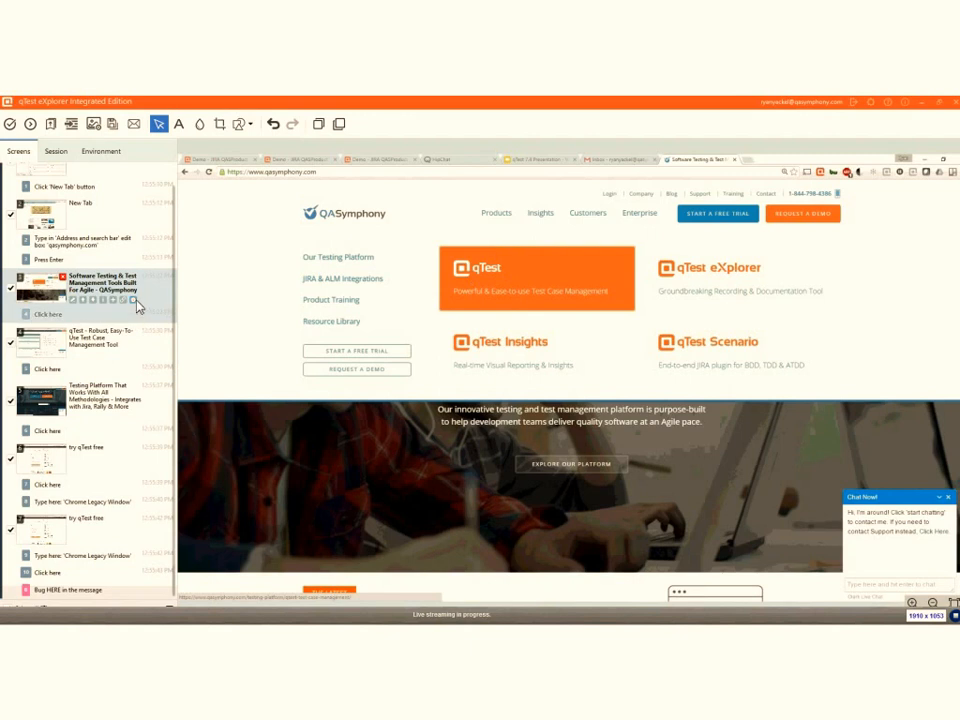
{"action": "left_click", "coordinate": [136, 302]}
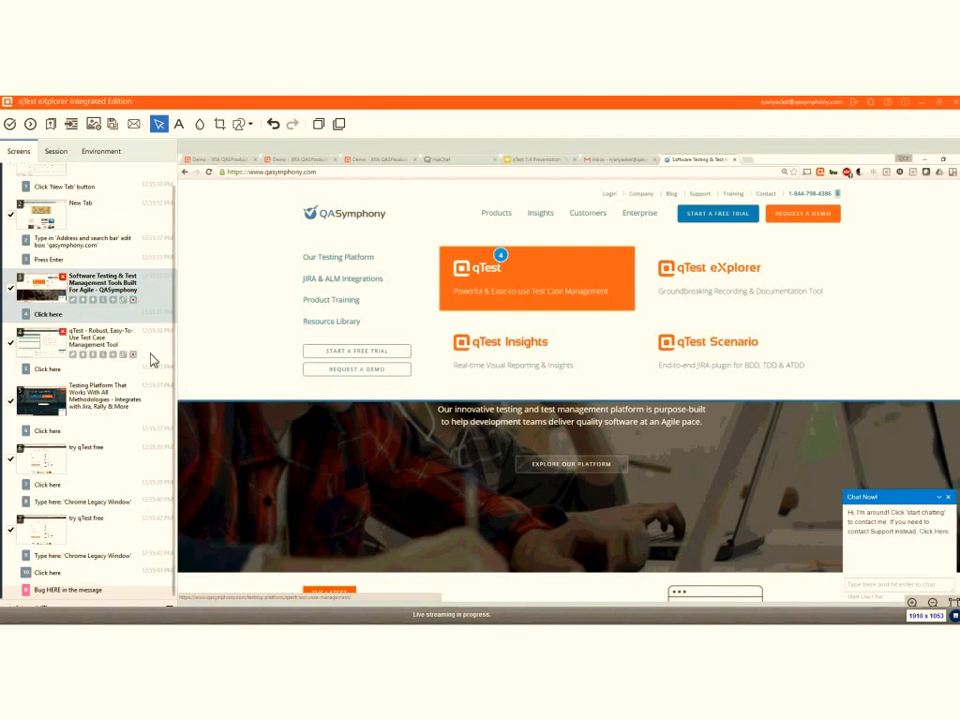
- Preview the recorded session as a new test case and set its Test Module to To Do under Sample Sprint 2
{"action": "left_click", "coordinate": [71, 125]}
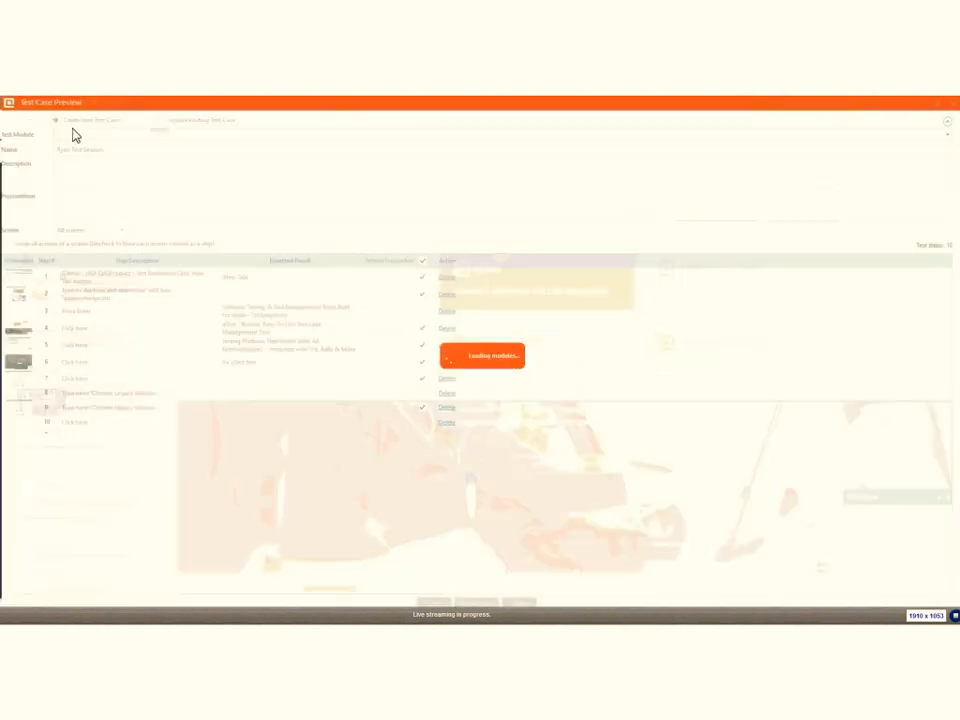
{"action": "left_click", "coordinate": [938, 134]}
{"action": "left_click", "coordinate": [90, 177]}
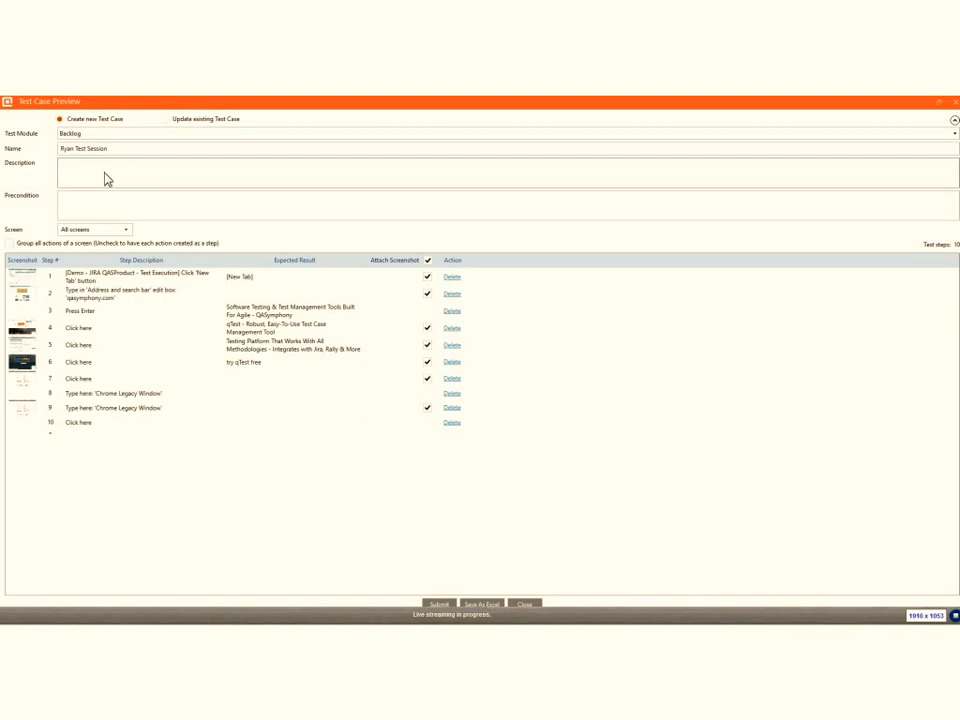
{"action": "left_click", "coordinate": [104, 134]}
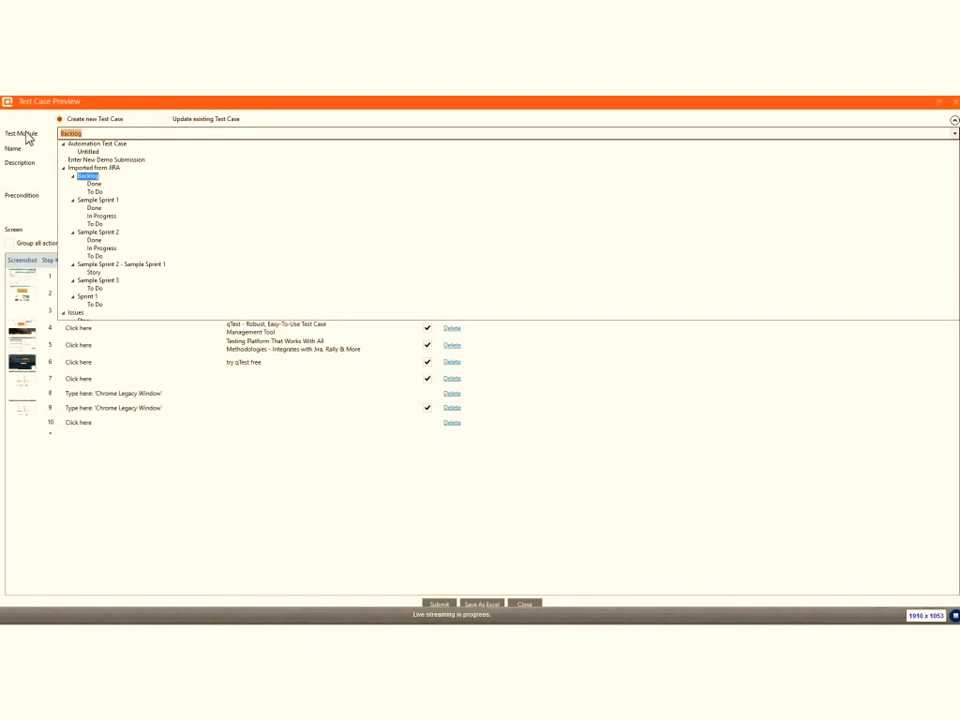
{"action": "type", "text": "to fo"}
{"action": "key", "text": "BackSpace"}
{"action": "key", "text": "BackSpace"}
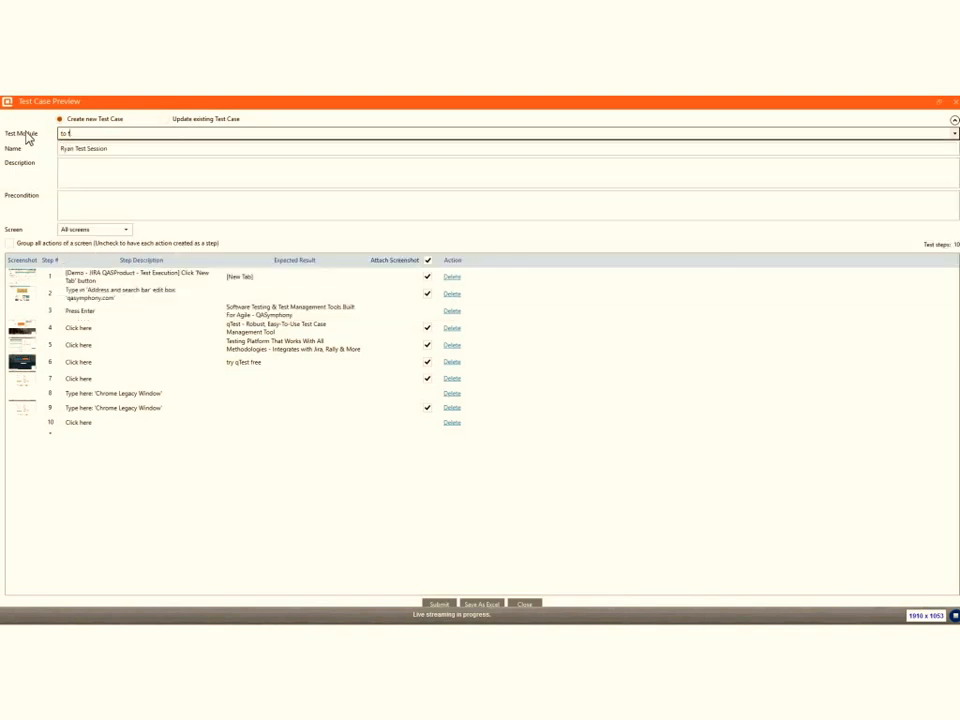
{"action": "type", "text": "do"}
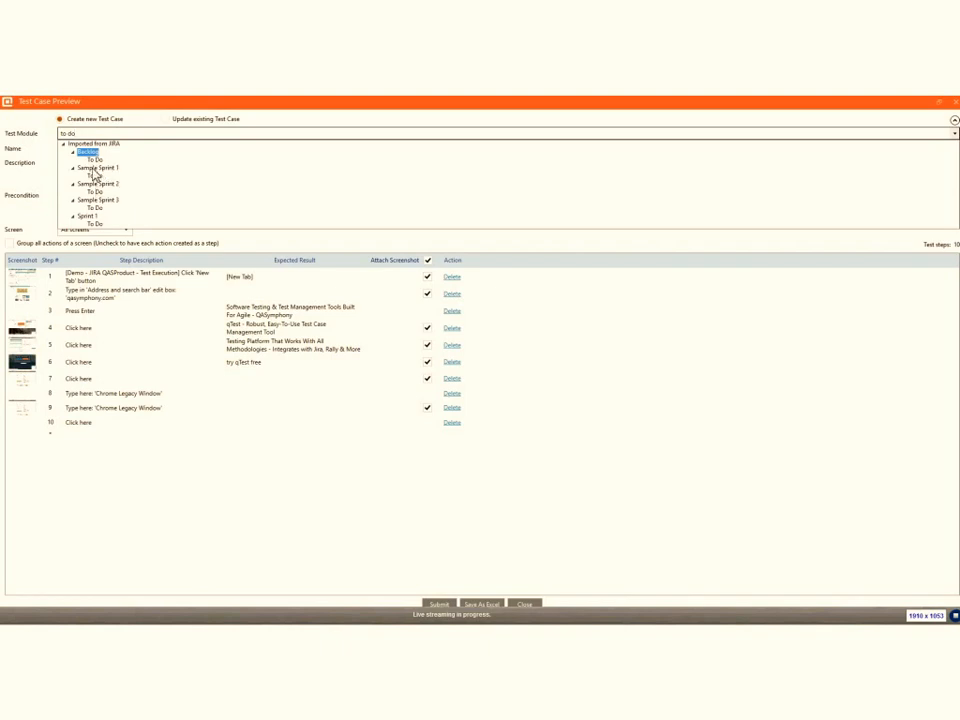
{"action": "left_click", "coordinate": [96, 191]}
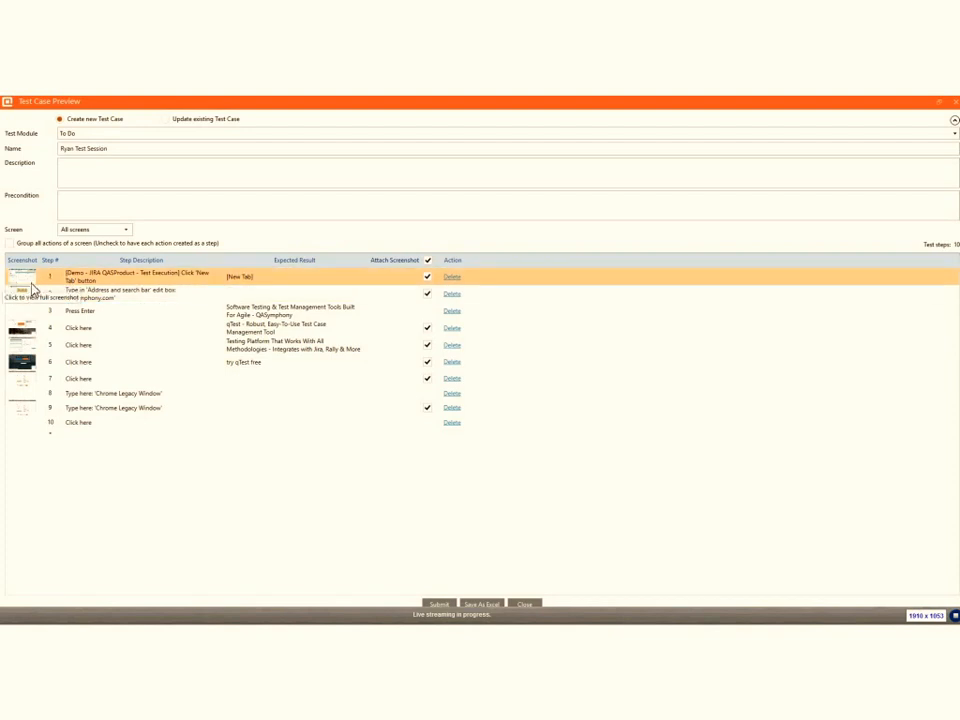
- Check the description of test step 1 and view its full screenshot
{"action": "double_click", "coordinate": [109, 281]}
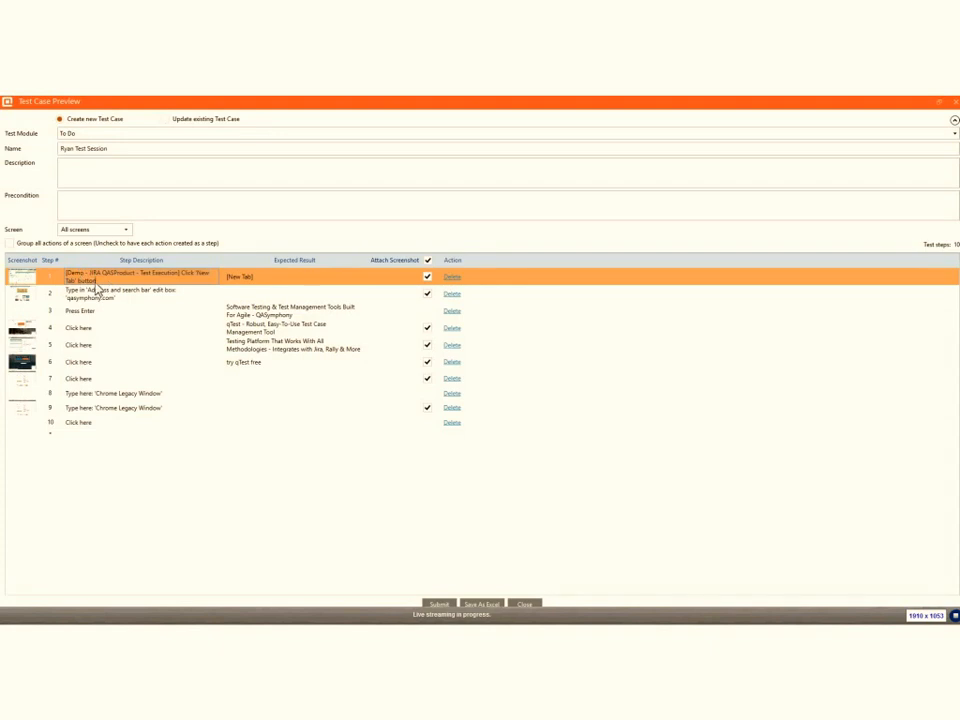
{"action": "left_click", "coordinate": [24, 282]}
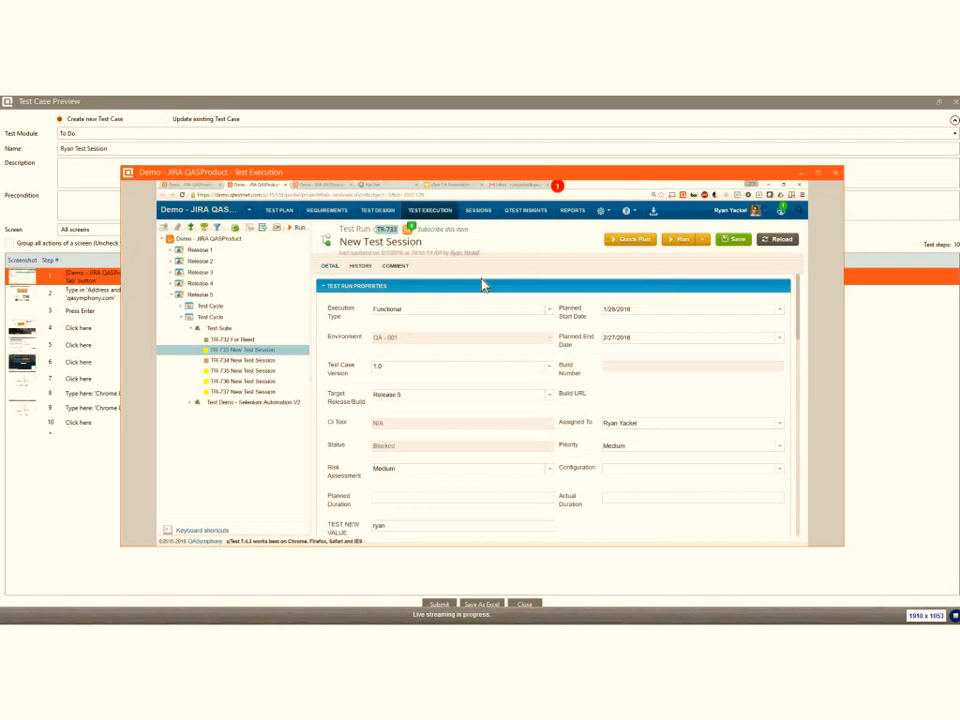
{"action": "left_click", "coordinate": [836, 174]}
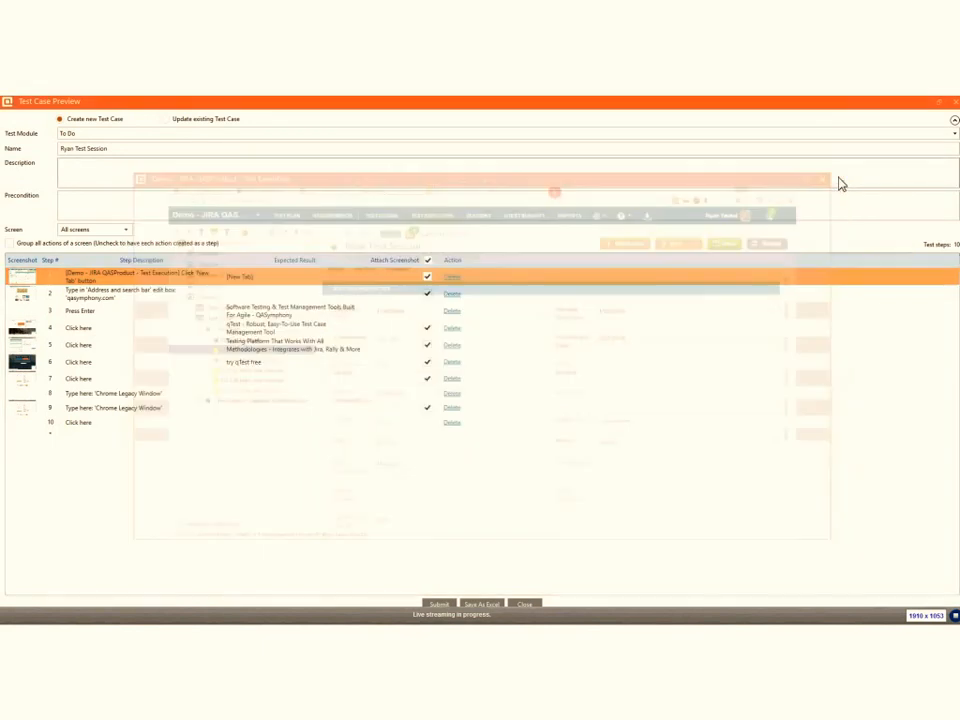
- Choose Update existing Test Case, check the test cases offered for the To Do module, and close the preview without submitting
{"action": "left_click", "coordinate": [165, 119]}
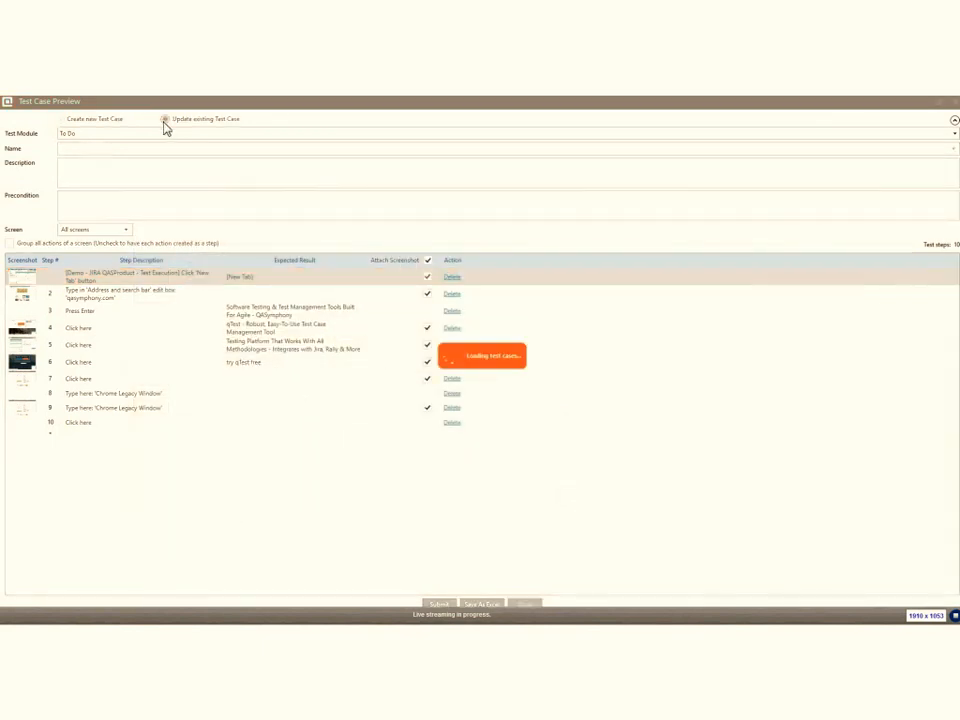
{"action": "left_click", "coordinate": [953, 148]}
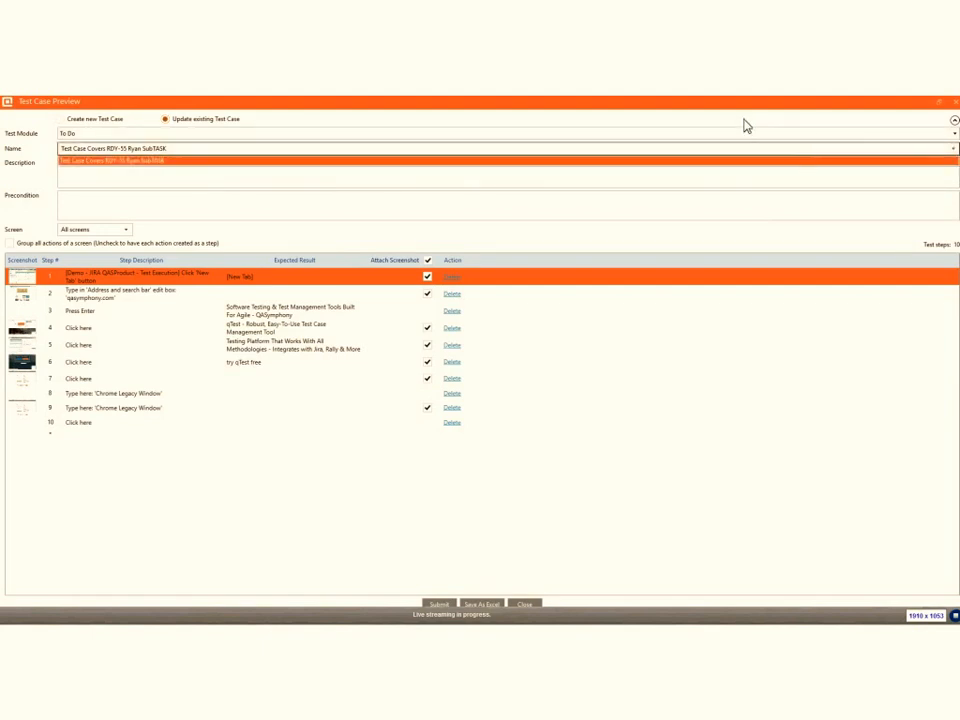
{"action": "left_click", "coordinate": [951, 147]}
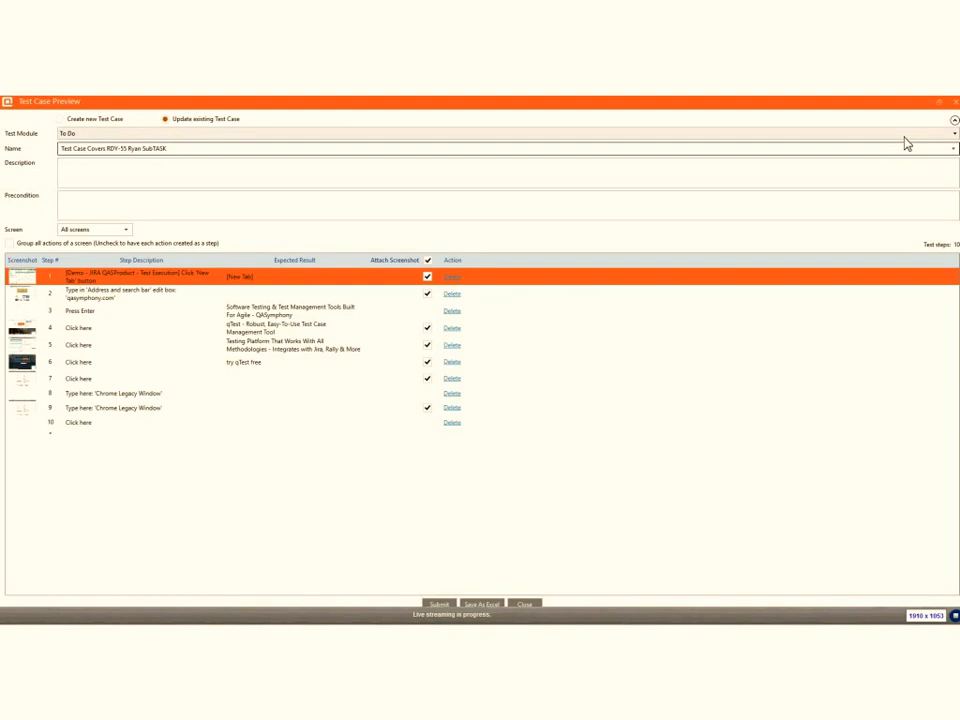
{"action": "left_click", "coordinate": [953, 104]}
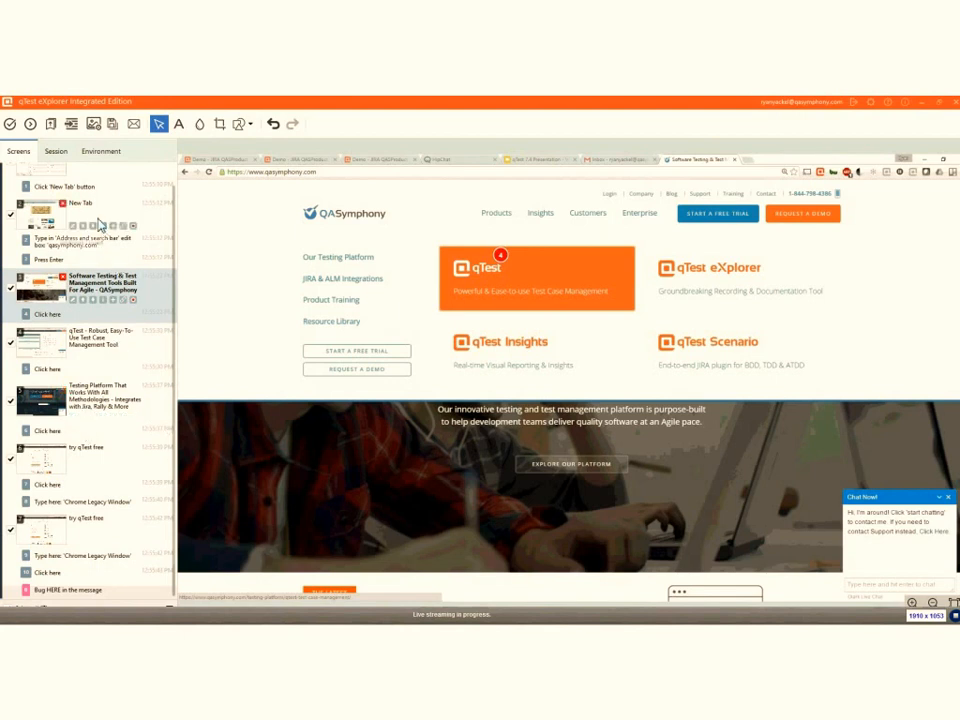
- Submit the selected screens to JIRA as a new Major Bug in Sample Scrum Project C, checking the session URL in its description
{"action": "left_click", "coordinate": [50, 124]}
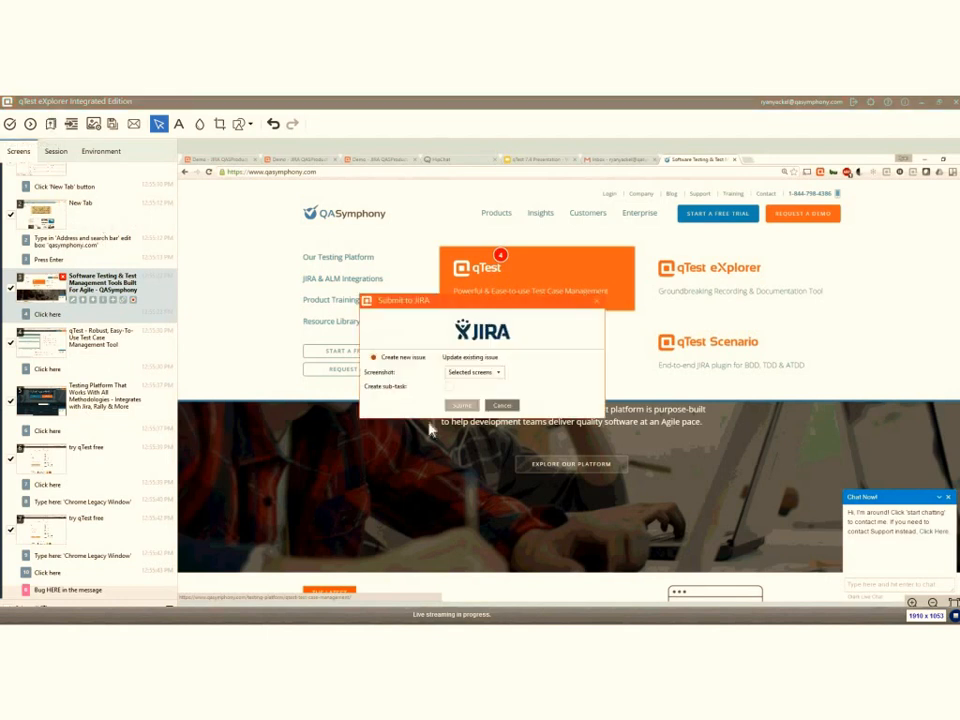
{"action": "left_click", "coordinate": [460, 405]}
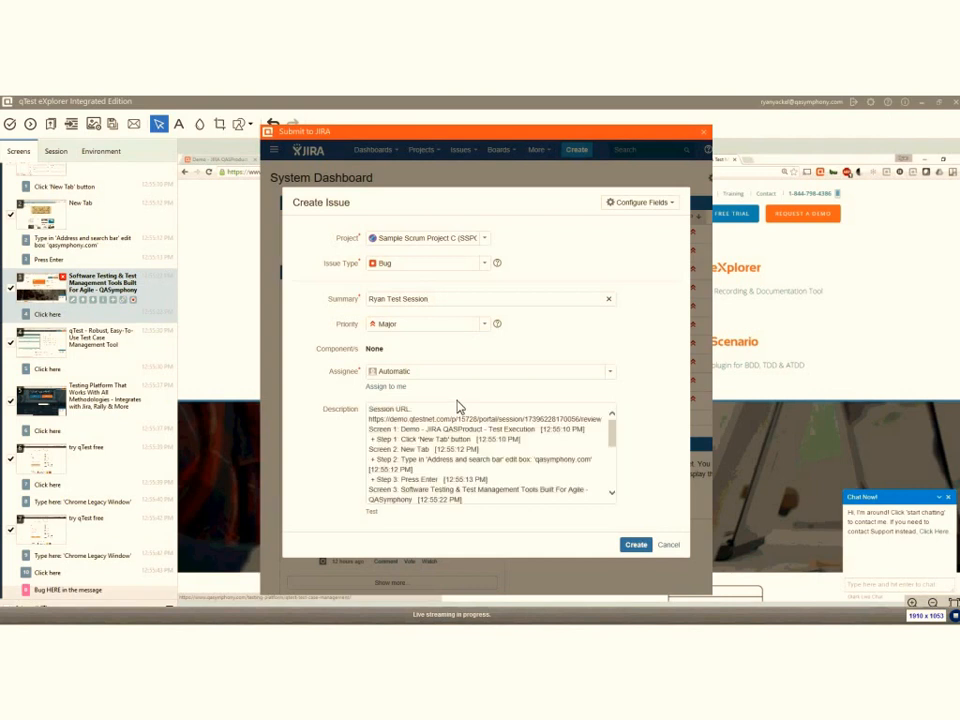
{"action": "left_click_drag", "start_coordinate": [369, 420], "coordinate": [598, 425]}
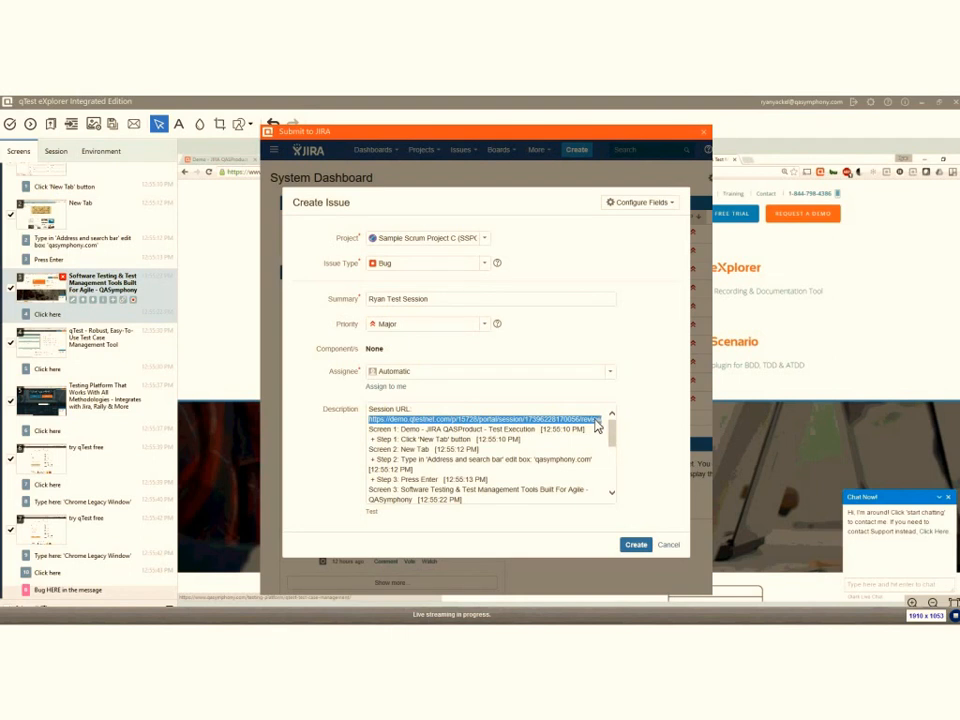
{"action": "left_click", "coordinate": [632, 434]}
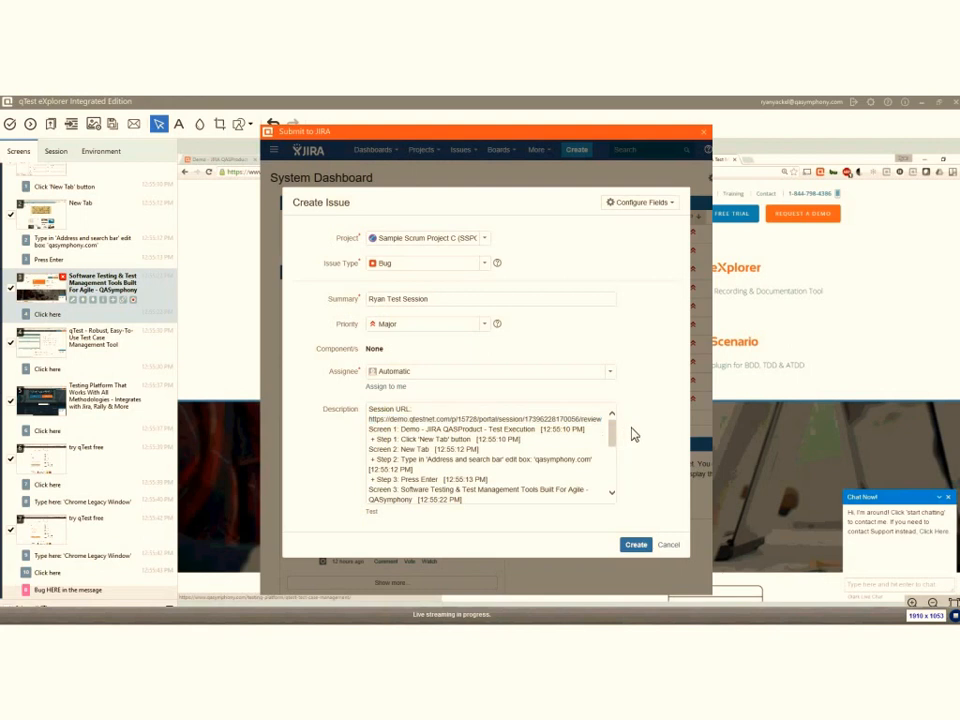
{"action": "left_click", "coordinate": [640, 548]}
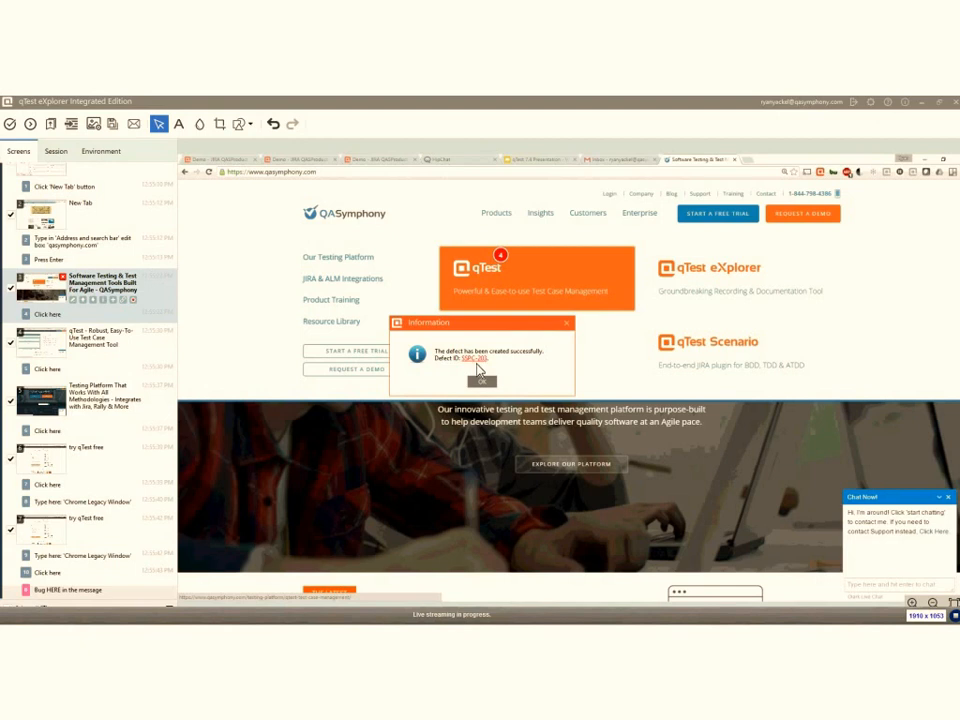
- Open the newly created defect in the browser and log in to Atlassian Cloud with the prefilled credentials
{"action": "left_click", "coordinate": [476, 359]}
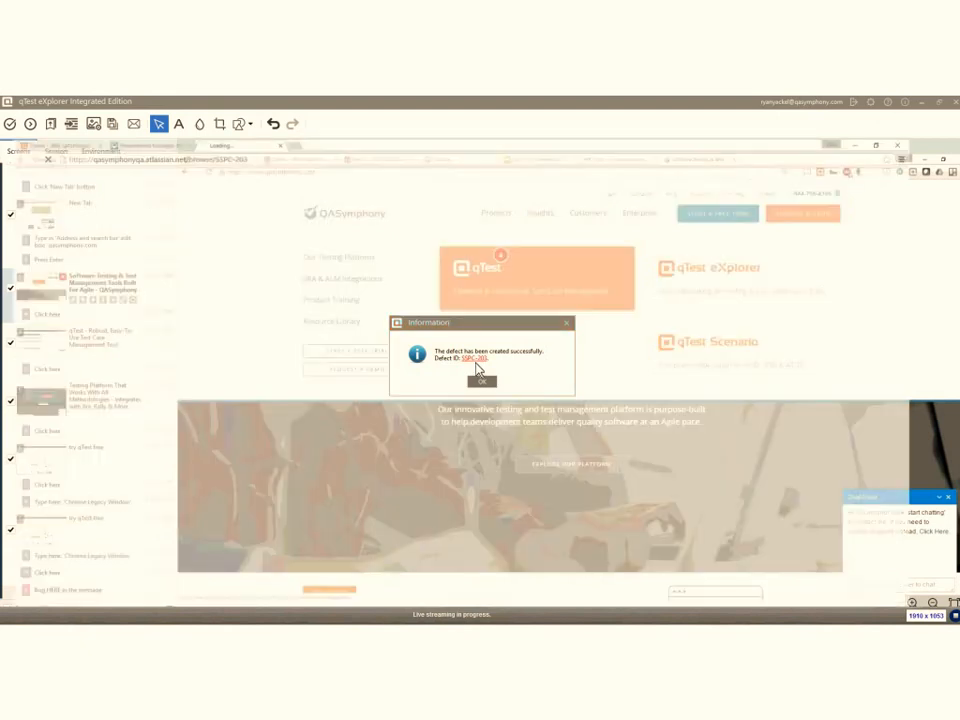
{"action": "left_click", "coordinate": [567, 326]}
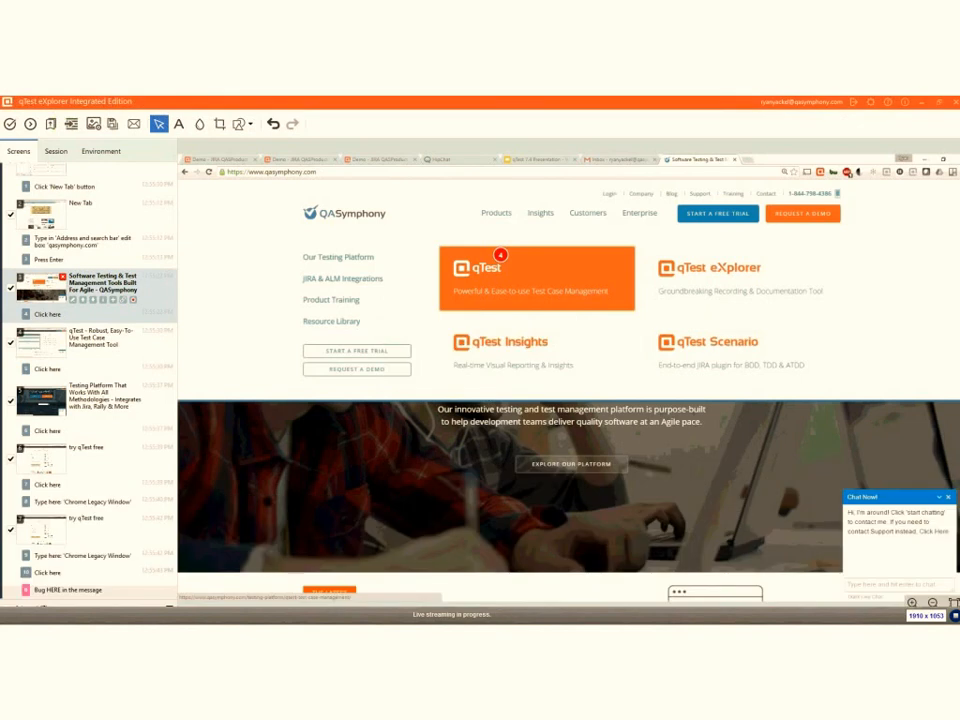
{"action": "mouse_move", "coordinate": [157, 624]}
{"action": "left_click", "coordinate": [128, 581]}
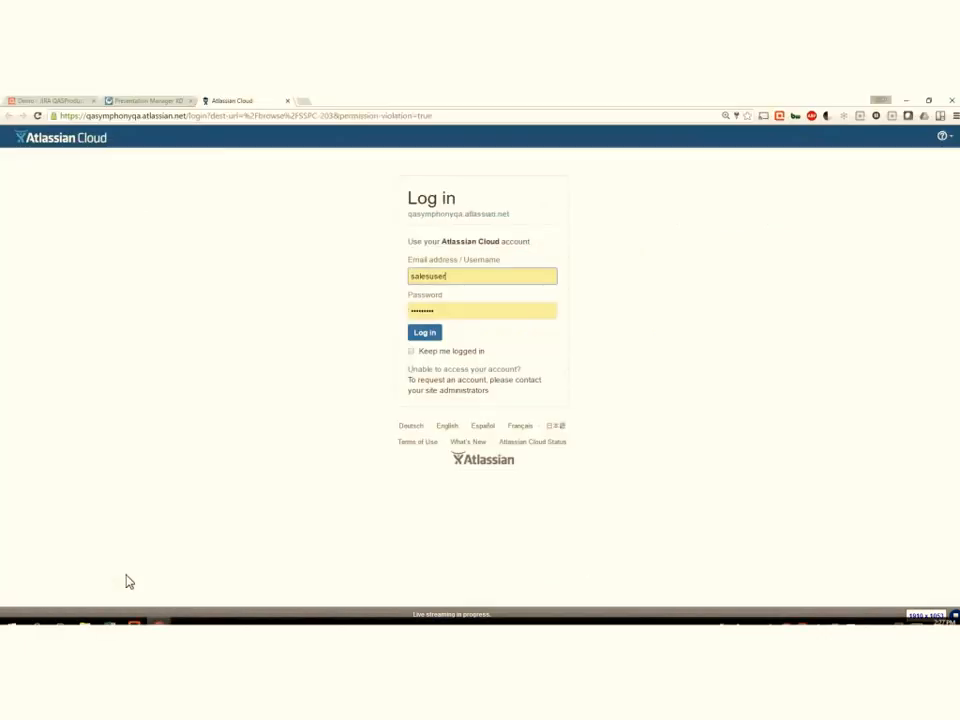
{"action": "left_click", "coordinate": [428, 336]}
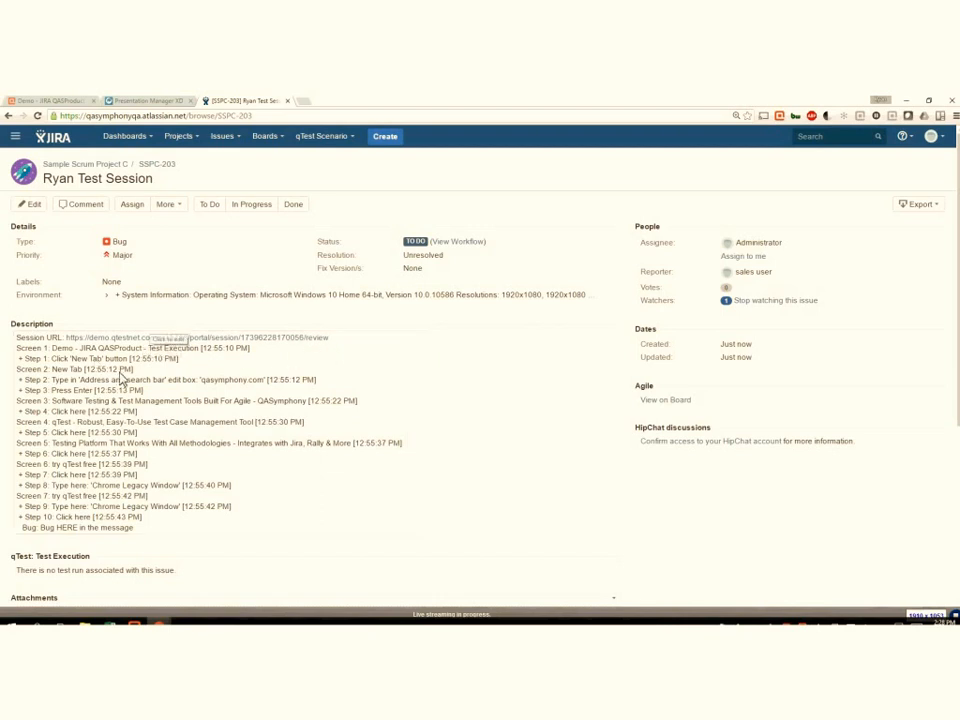
- Review the JIRA defect's recorded steps and PDF attachment, and open the session URL from its description
{"action": "scroll", "coordinate": [326, 347], "scroll_direction": "down", "scroll_amount": 2}
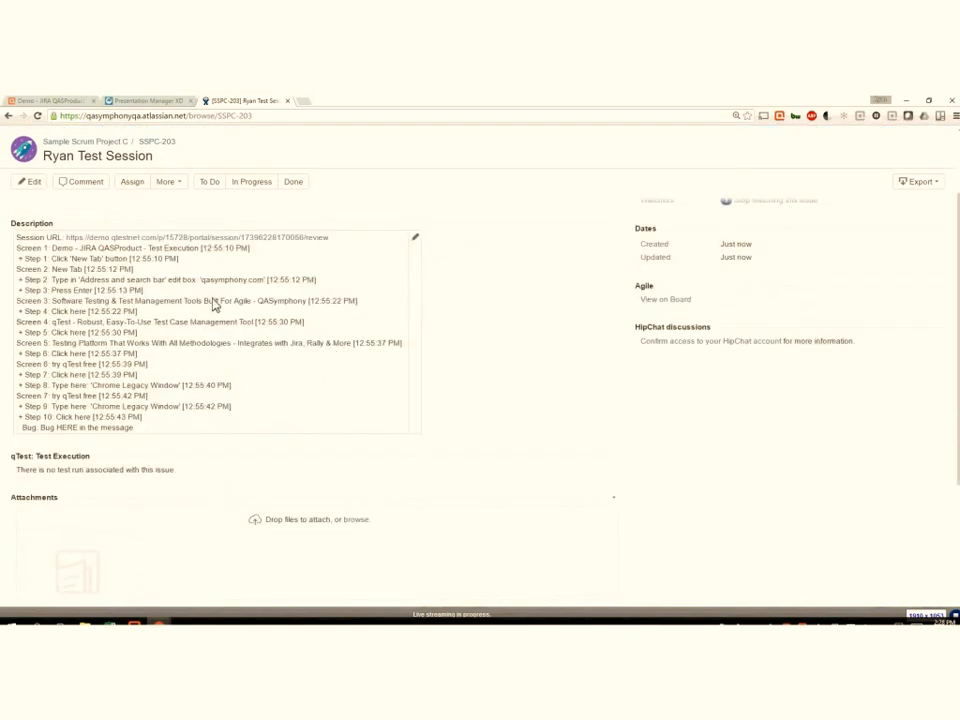
{"action": "scroll", "coordinate": [214, 306], "scroll_direction": "down", "scroll_amount": 3}
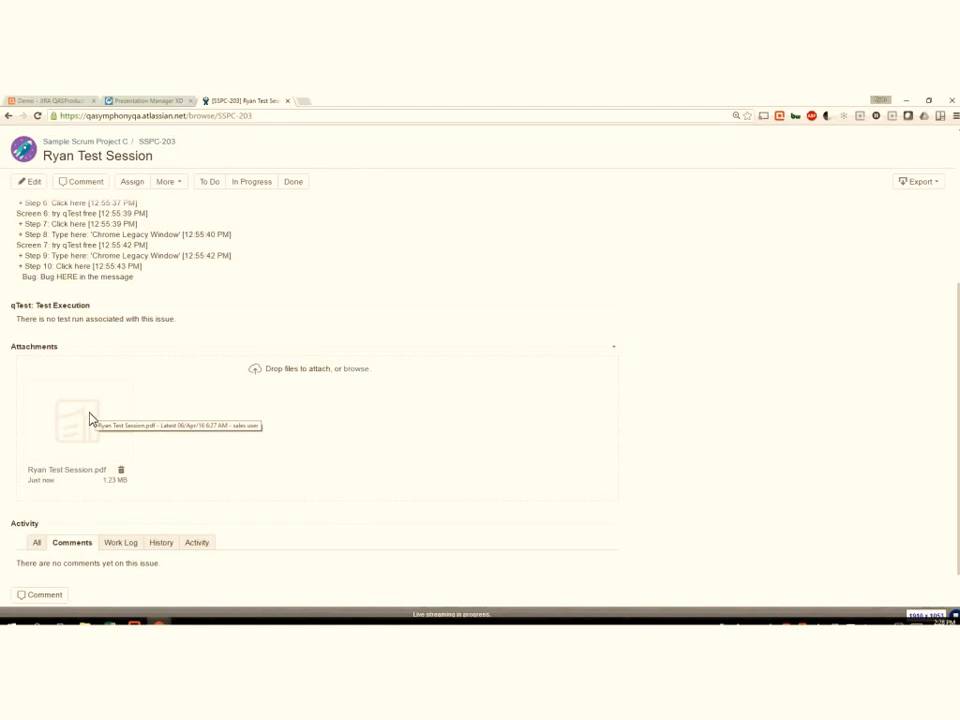
{"action": "scroll", "coordinate": [186, 398], "scroll_direction": "up", "scroll_amount": 5}
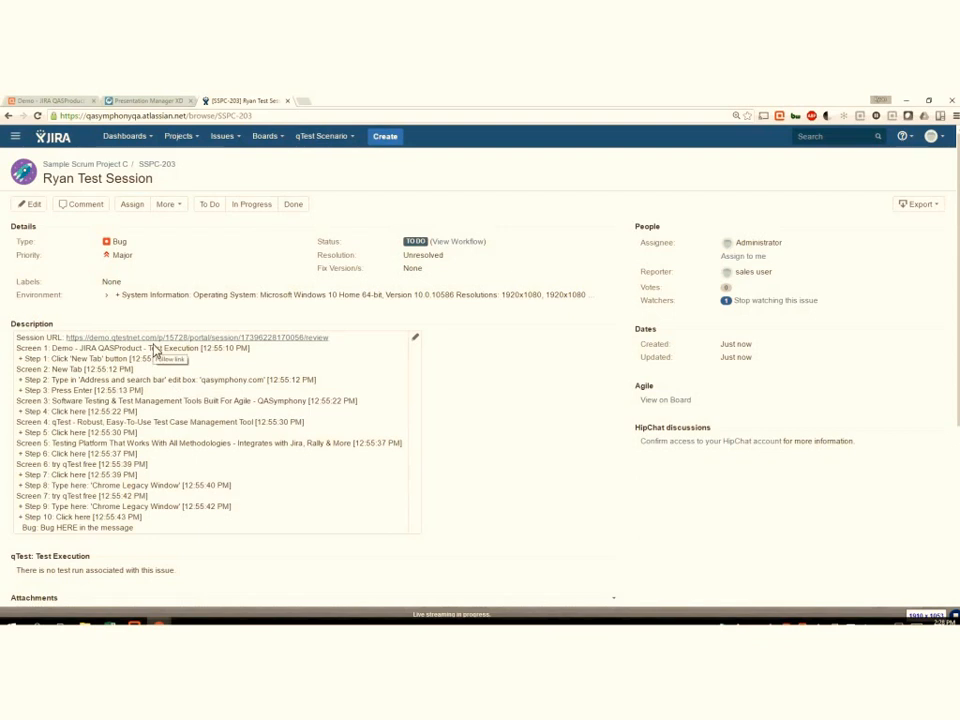
{"action": "left_click", "coordinate": [152, 342]}
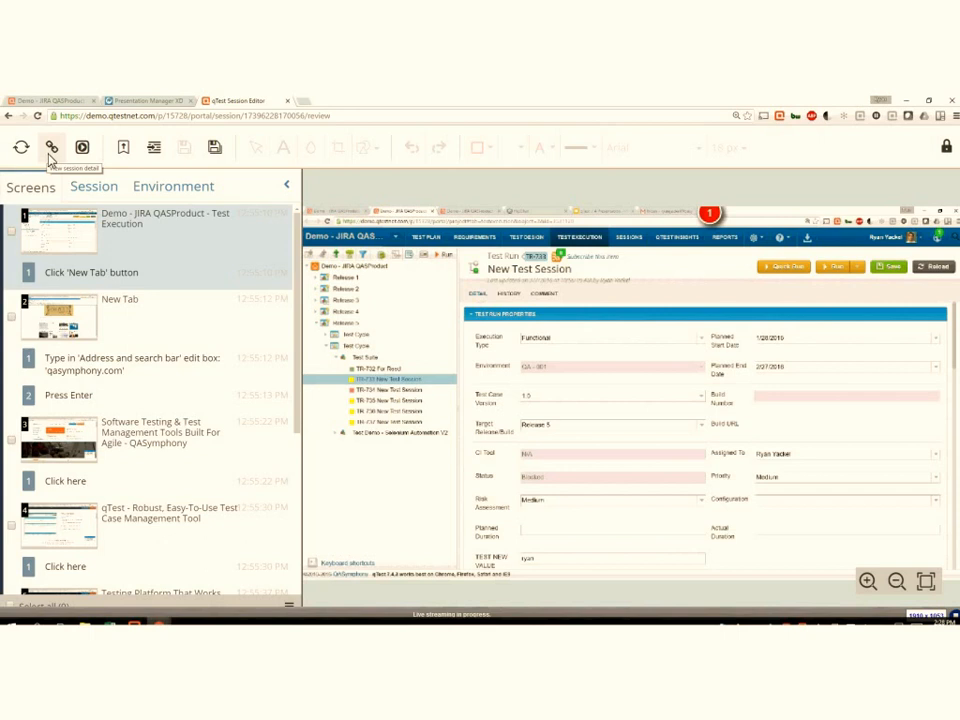
- Open the session's detail page and review its time chart, linked objects, system information and application information
{"action": "left_click", "coordinate": [50, 150]}
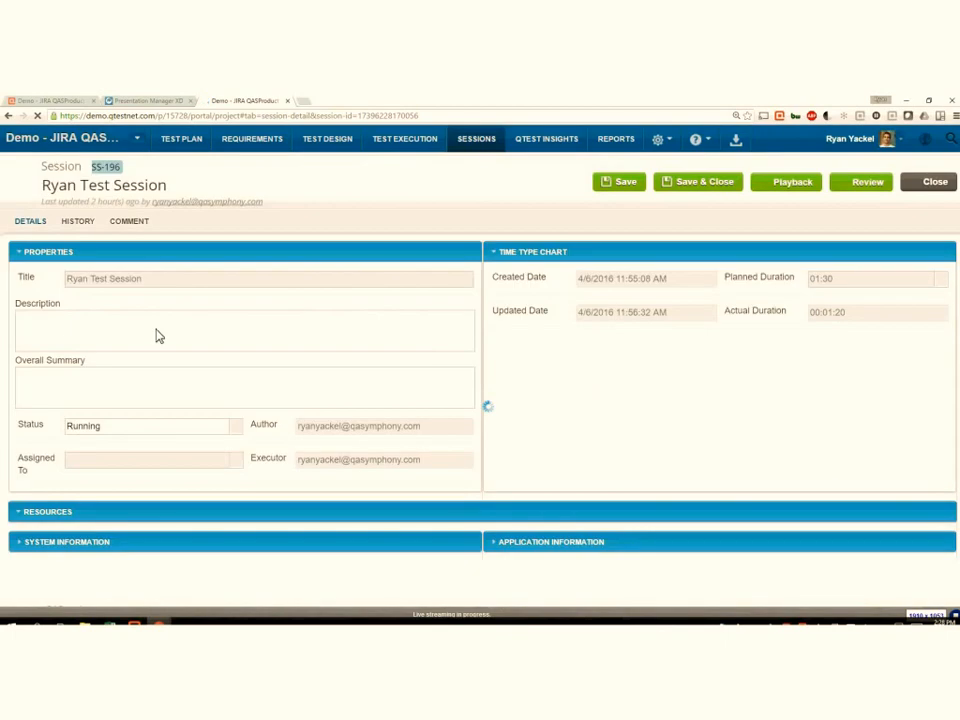
{"action": "scroll", "coordinate": [414, 441], "scroll_direction": "down", "scroll_amount": 1}
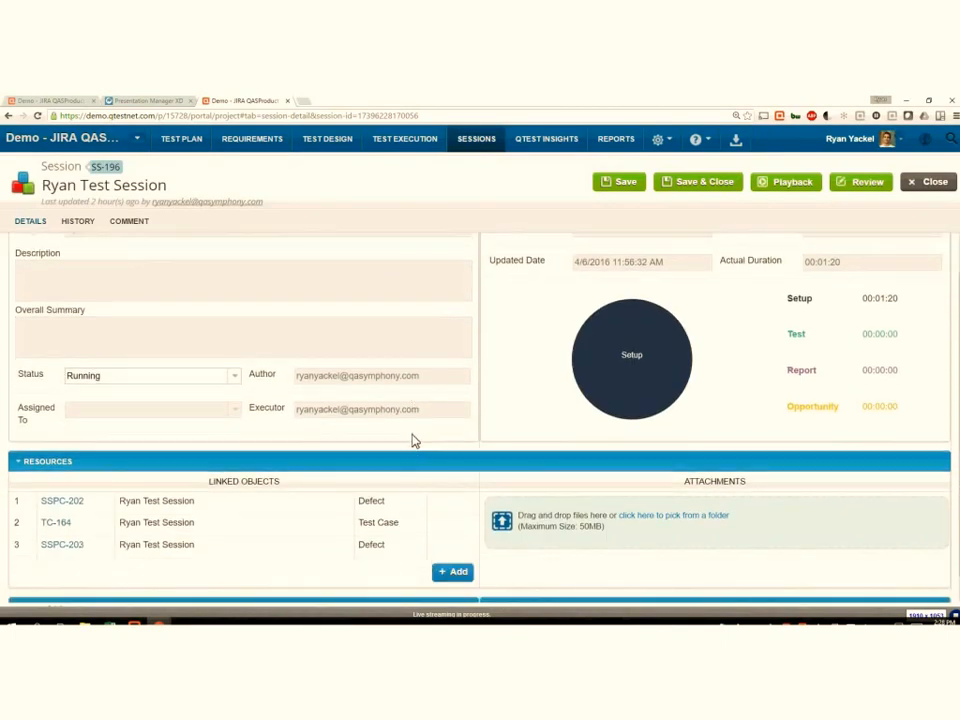
{"action": "scroll", "coordinate": [501, 576], "scroll_direction": "down", "scroll_amount": 1}
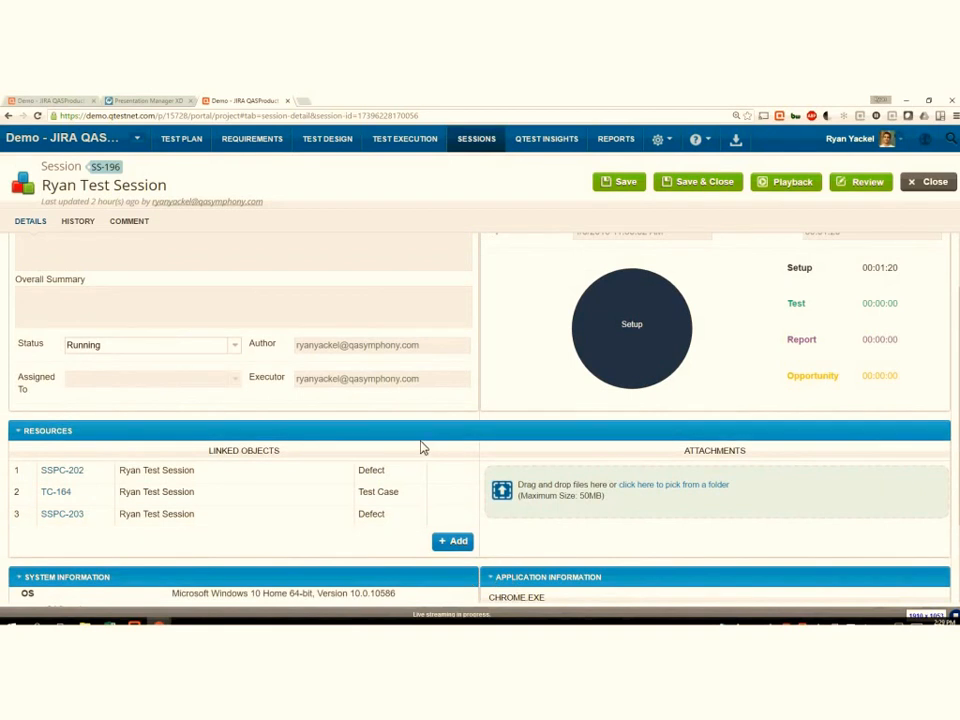
{"action": "scroll", "coordinate": [422, 447], "scroll_direction": "down", "scroll_amount": 1}
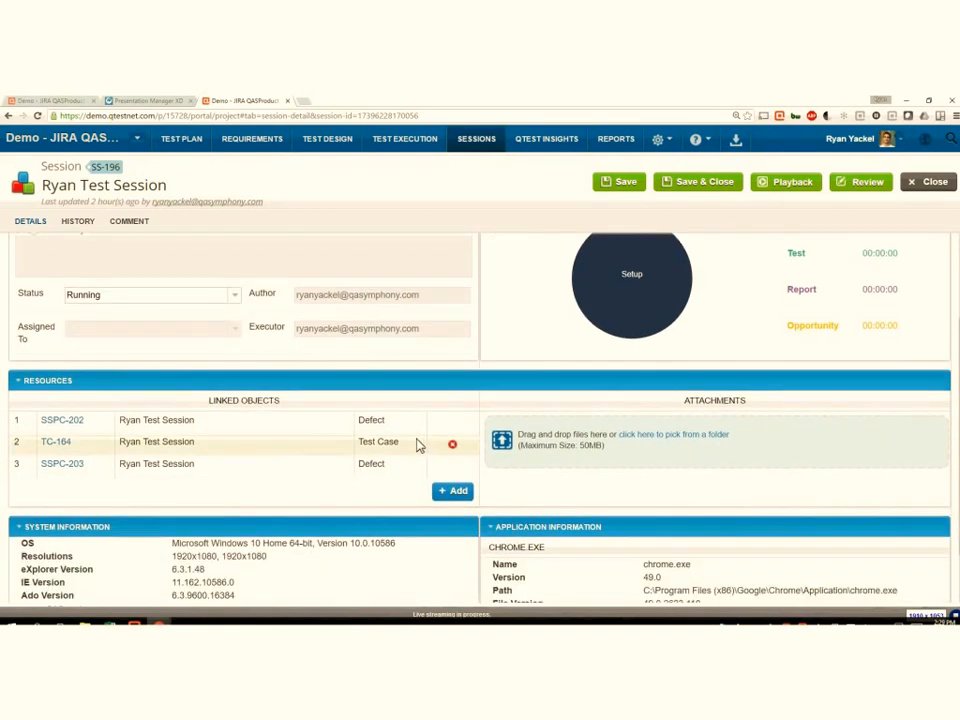
{"action": "scroll", "coordinate": [415, 443], "scroll_direction": "down", "scroll_amount": 1}
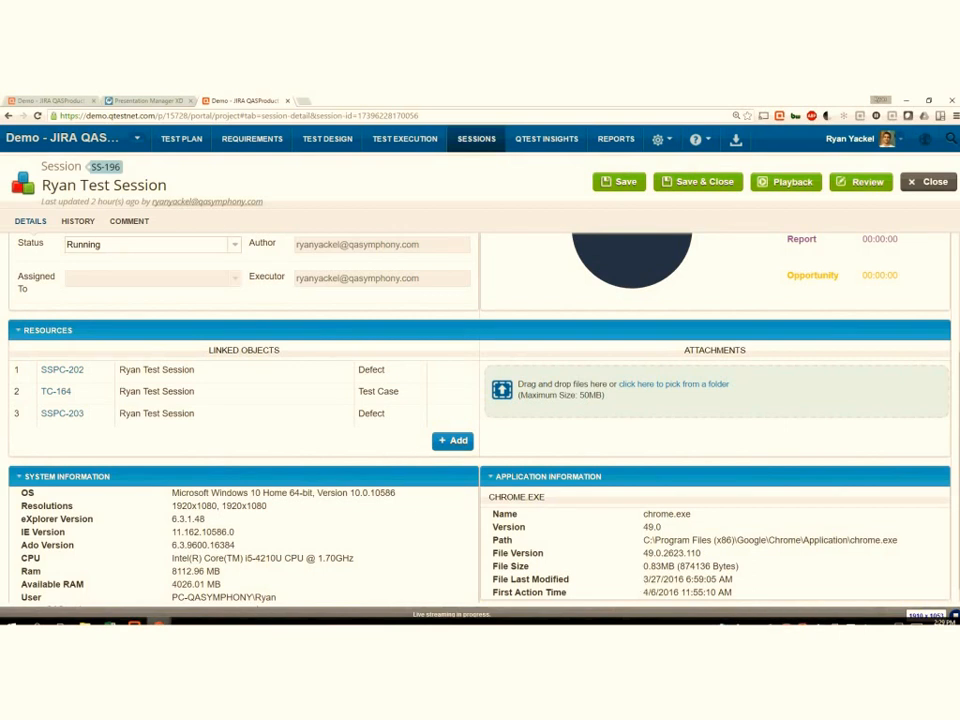
- Switch to the Presentation Manager XD page of the webcast
{"action": "left_click", "coordinate": [143, 102]}
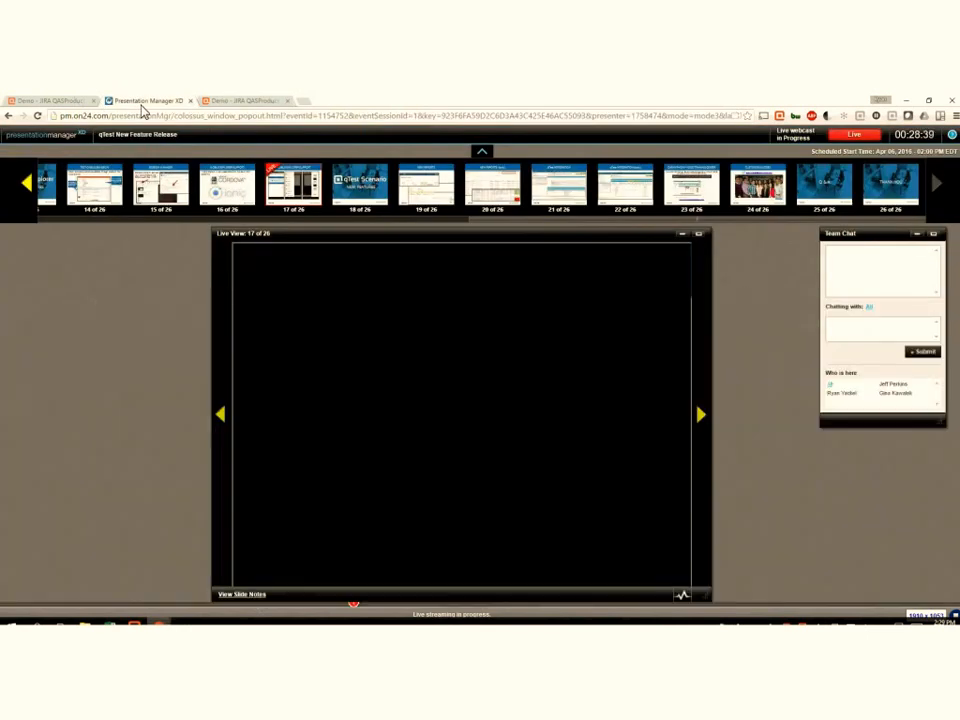
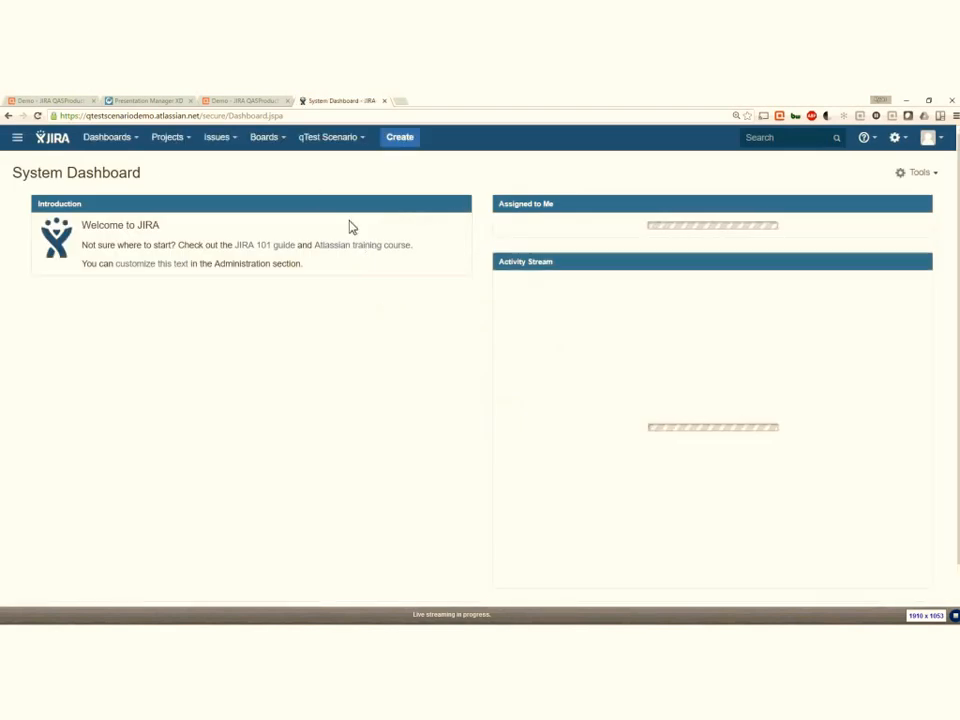
- Open the qTest Scenario Release Tracker and display the release progress of project QTS1
{"action": "left_click", "coordinate": [364, 143]}
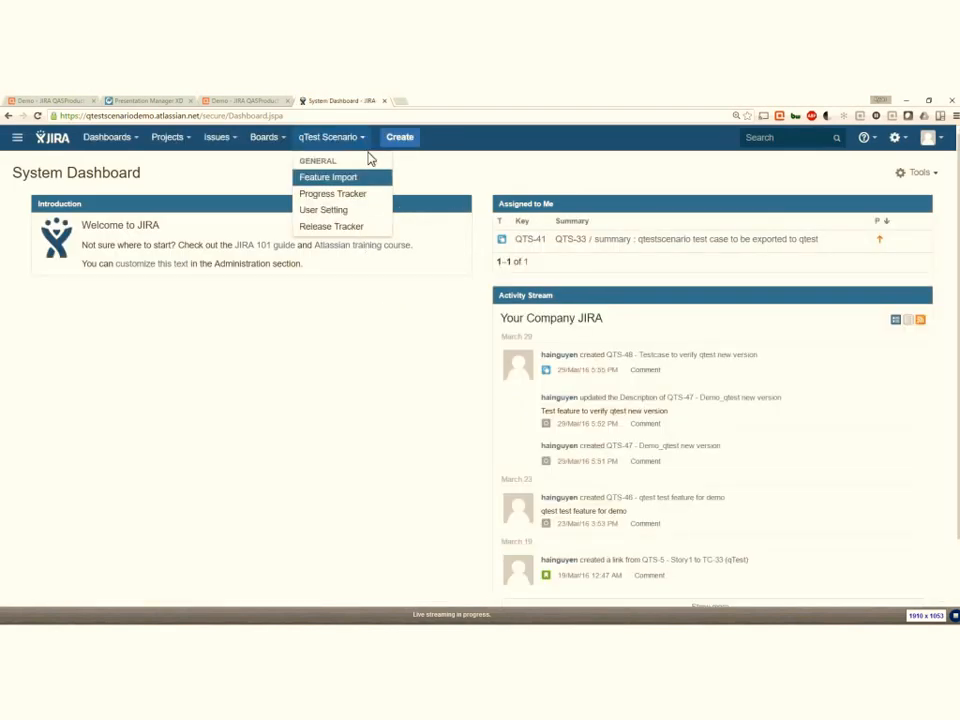
{"action": "left_click", "coordinate": [355, 227]}
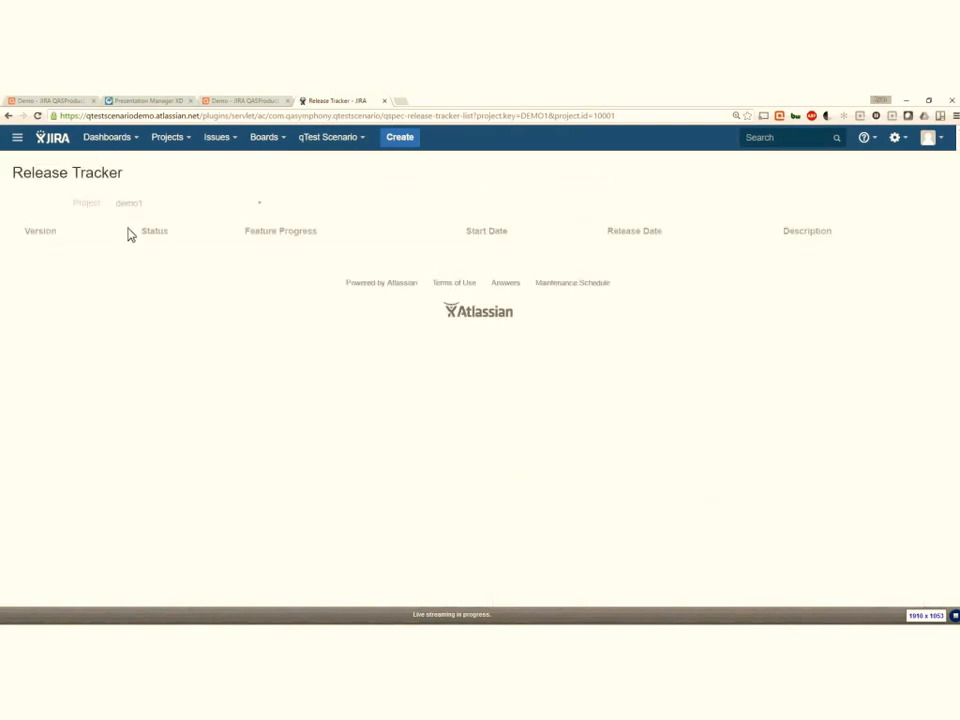
{"action": "left_click", "coordinate": [258, 208]}
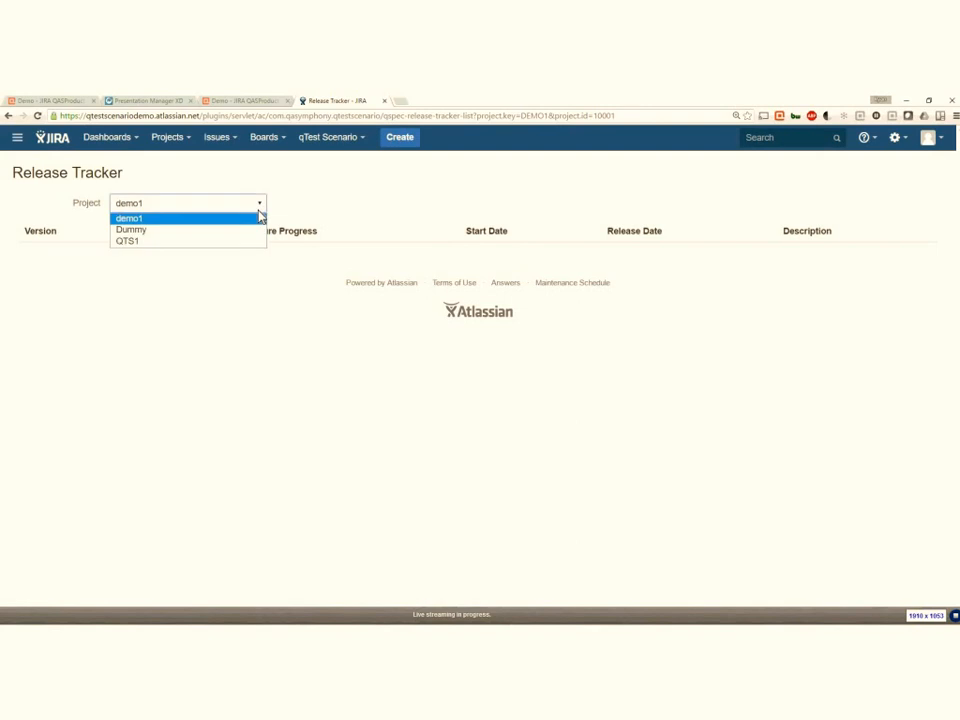
{"action": "key", "text": "Down"}
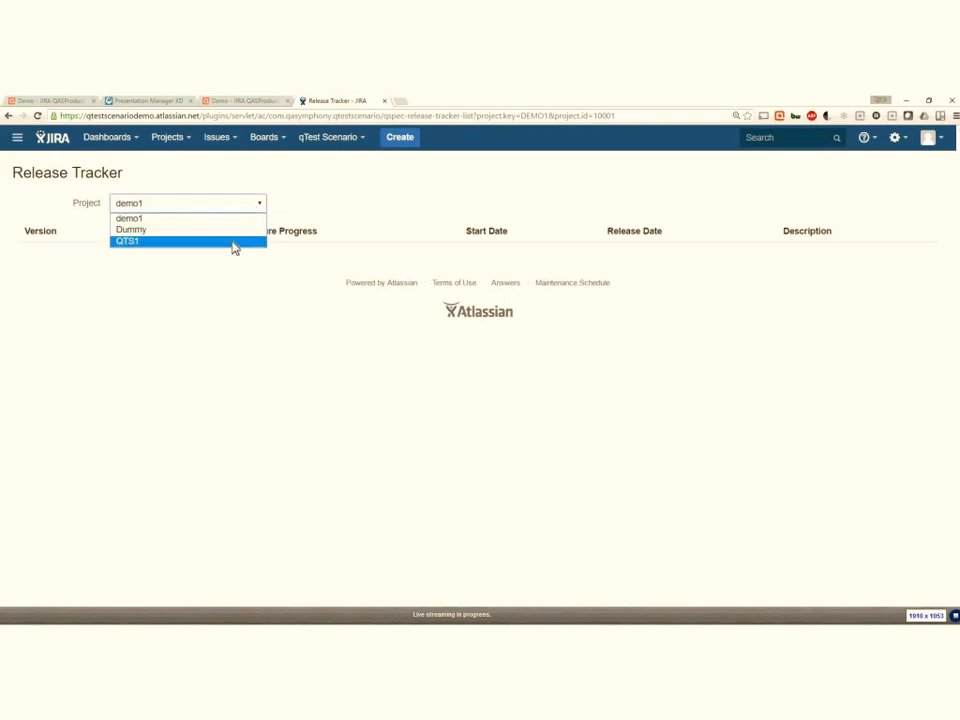
{"action": "key", "text": "Up"}
{"action": "key", "text": "Up"}
{"action": "key", "text": "Return"}
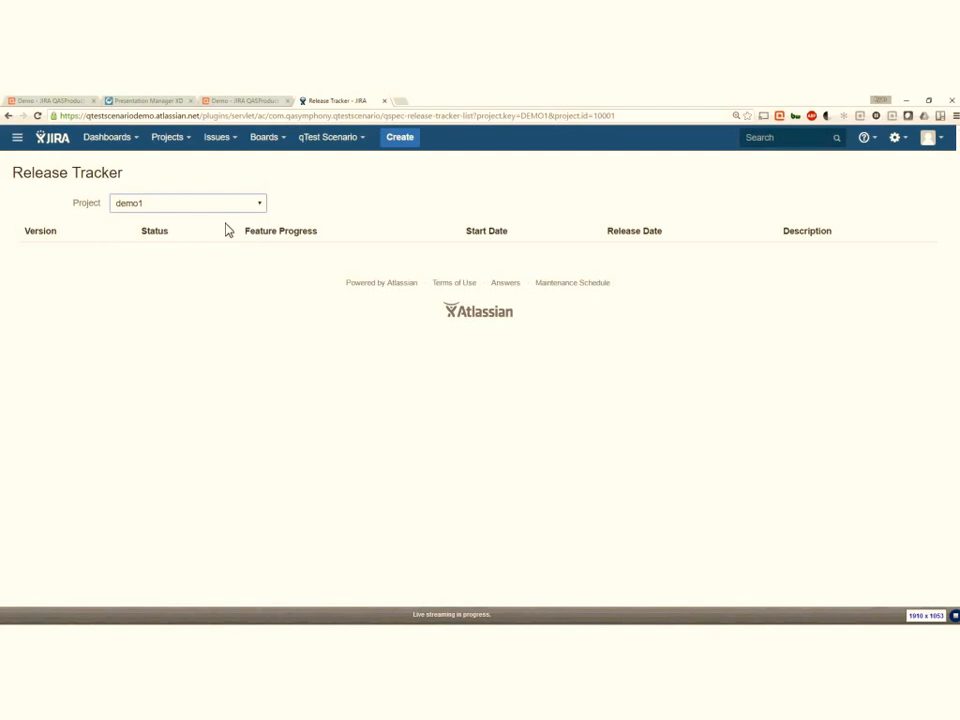
{"action": "left_click", "coordinate": [250, 205]}
{"action": "left_click", "coordinate": [238, 240]}
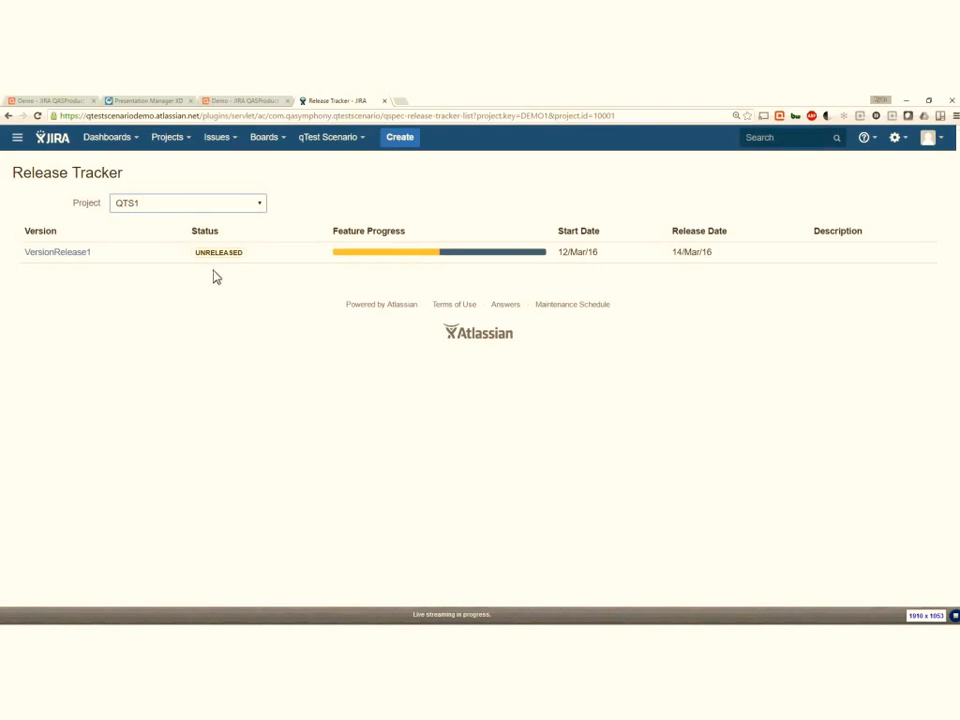
- Open the recent issue DEMO1-1 Demo_Using calculator and review its feature text, sub-tasks and execution tracking
{"action": "left_click", "coordinate": [775, 146]}
{"action": "type", "text": "demo"}
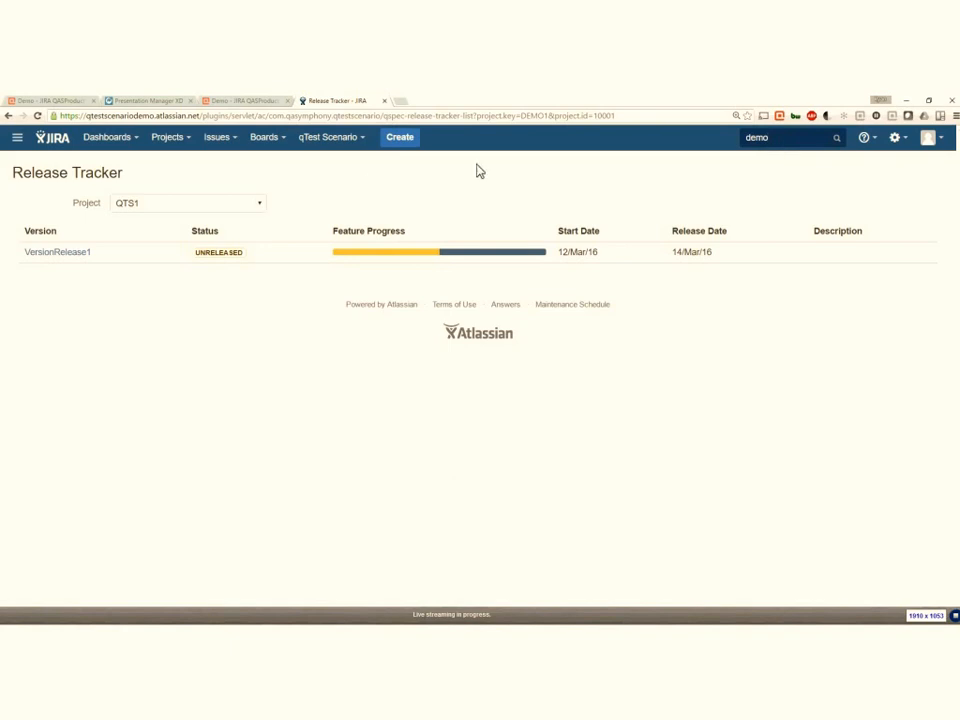
{"action": "left_click", "coordinate": [233, 140]}
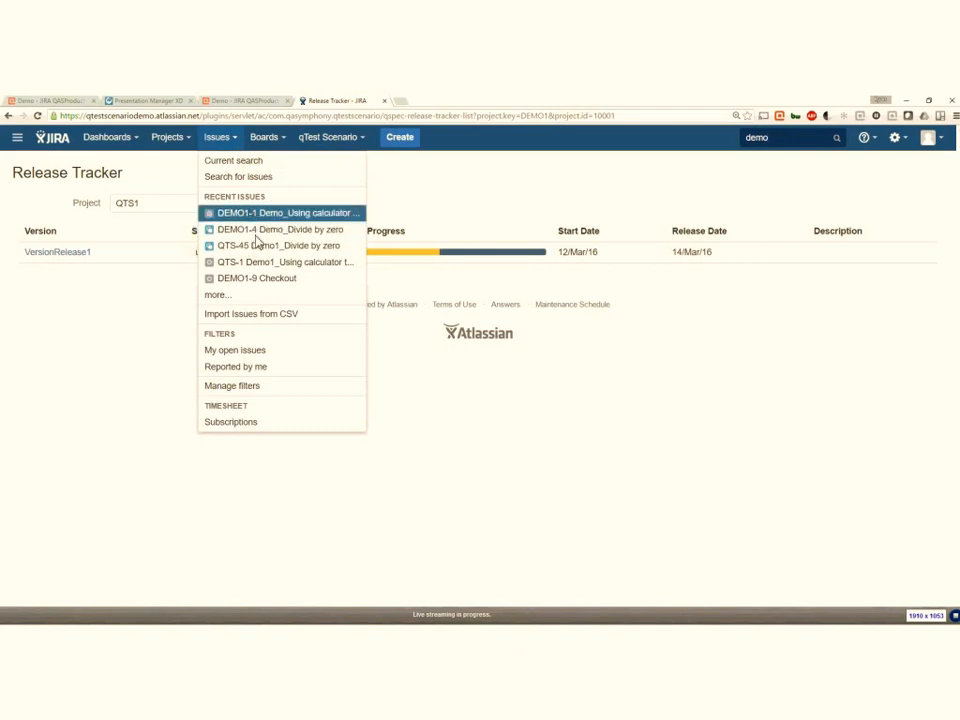
{"action": "left_click", "coordinate": [257, 228]}
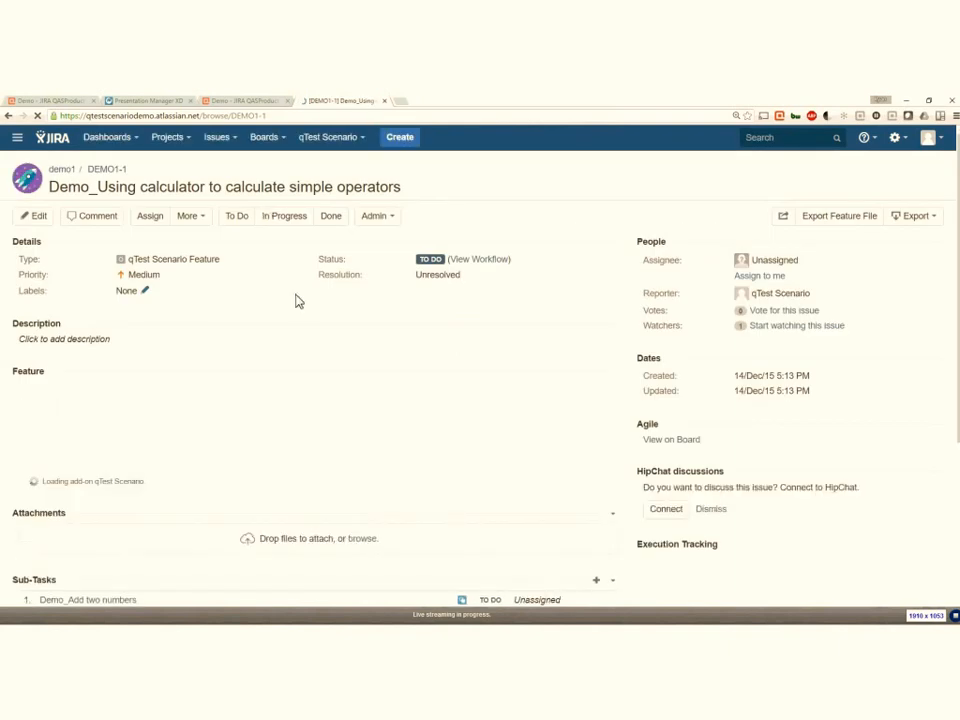
{"action": "scroll", "coordinate": [354, 385], "scroll_direction": "down", "scroll_amount": 1}
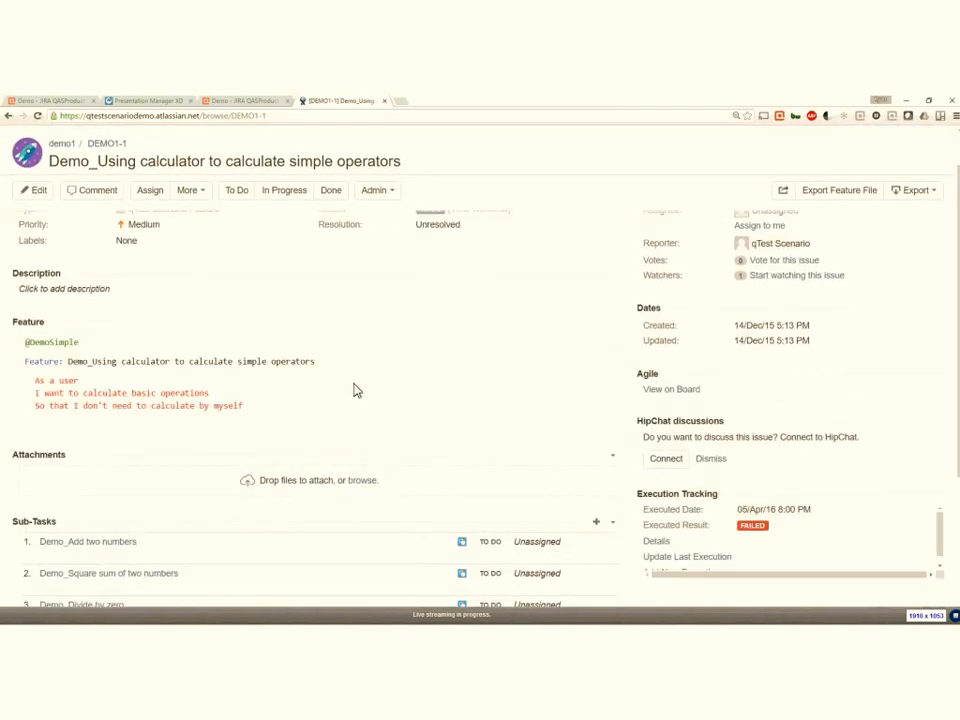
{"action": "scroll", "coordinate": [385, 430], "scroll_direction": "down", "scroll_amount": 1}
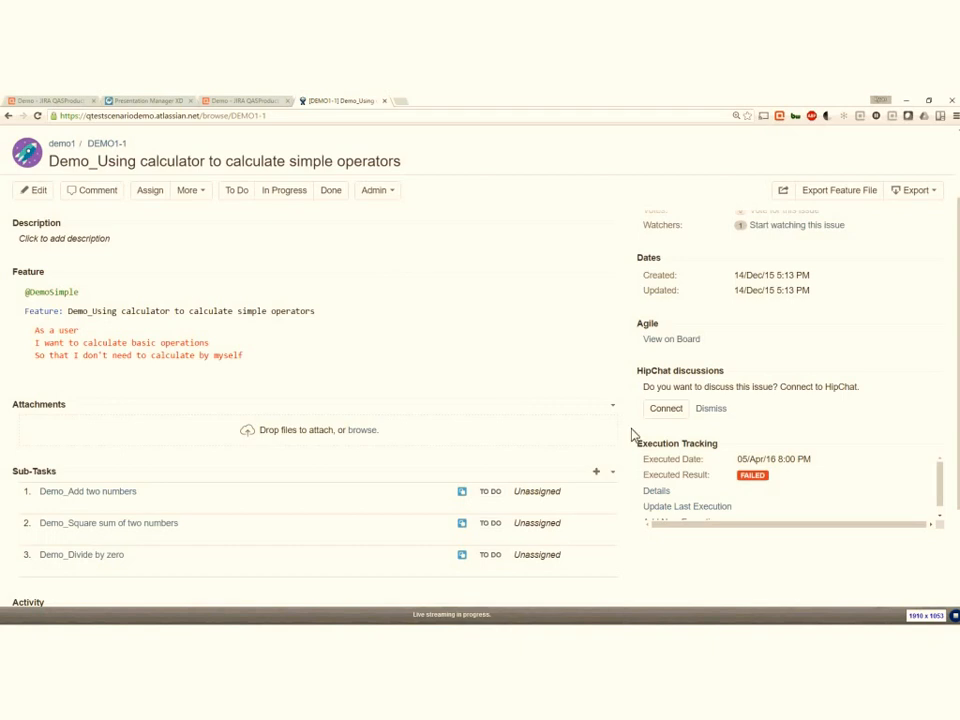
{"action": "scroll", "coordinate": [944, 497], "scroll_direction": "down", "scroll_amount": 1}
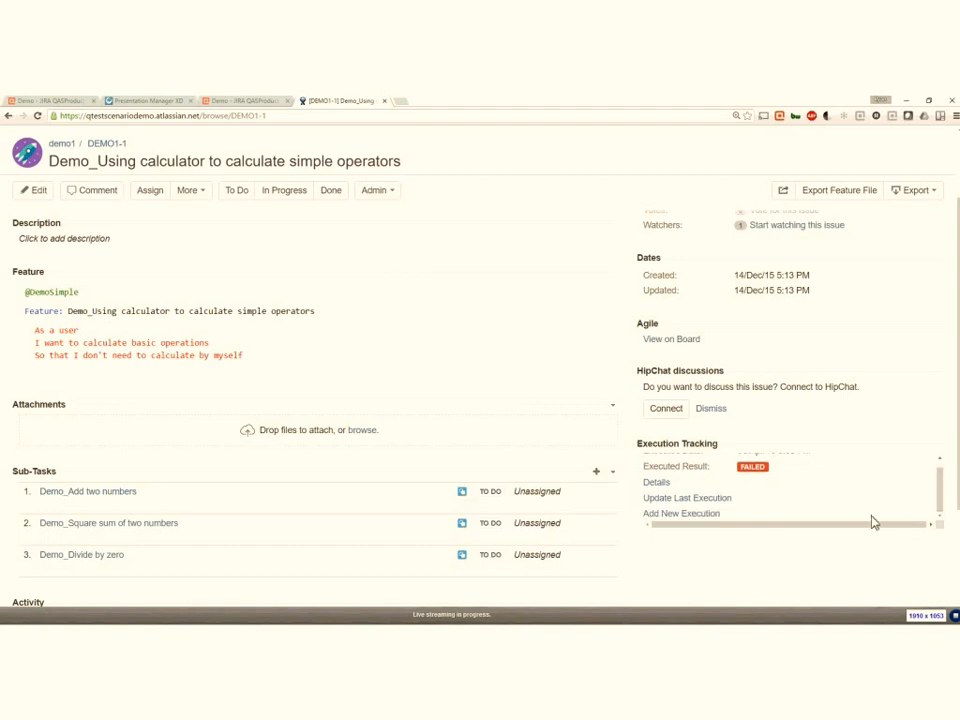
- Start a new execution for the DEMO1-1 feature and fill in the executing user's name
{"action": "left_click", "coordinate": [706, 518]}
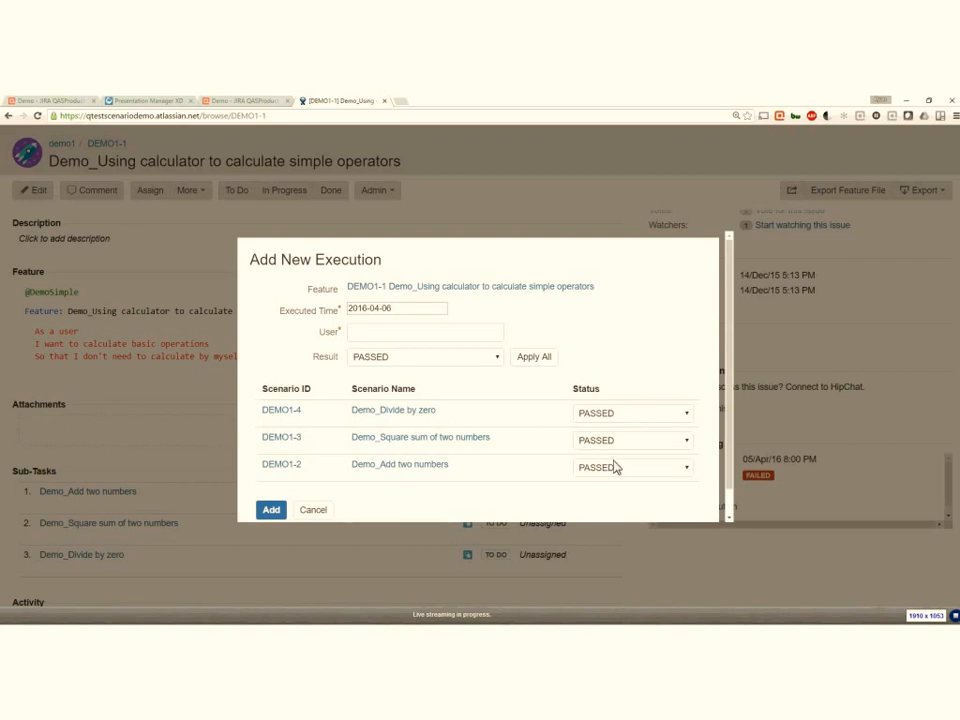
{"action": "left_click", "coordinate": [345, 340]}
{"action": "type", "text": "Ryan"}
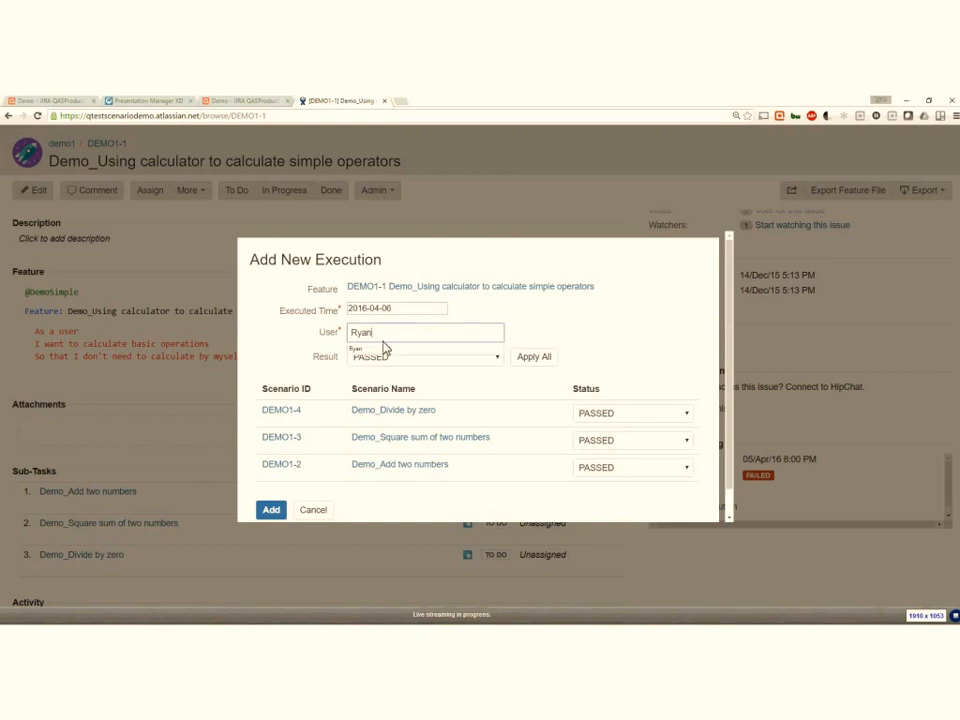
{"action": "left_click", "coordinate": [383, 347]}
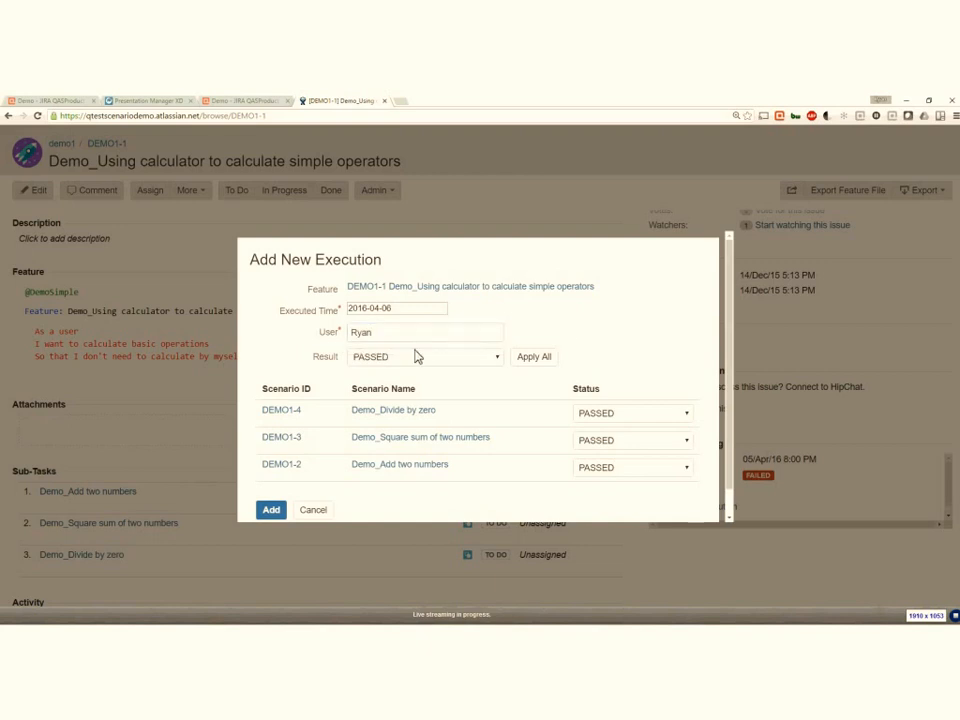
- Set Demo_Square sum of two numbers to FAILED and Demo_Add two numbers to INCOMPLETE, keep Demo_Divide by zero PASSED, and add the execution
{"action": "left_click", "coordinate": [680, 414]}
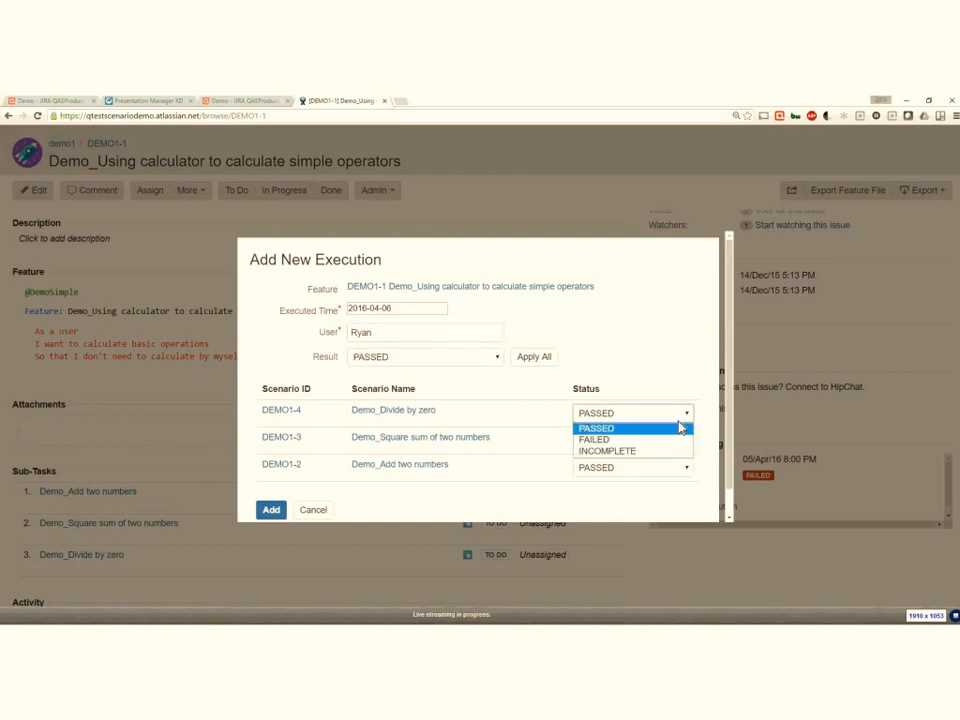
{"action": "left_click", "coordinate": [660, 412]}
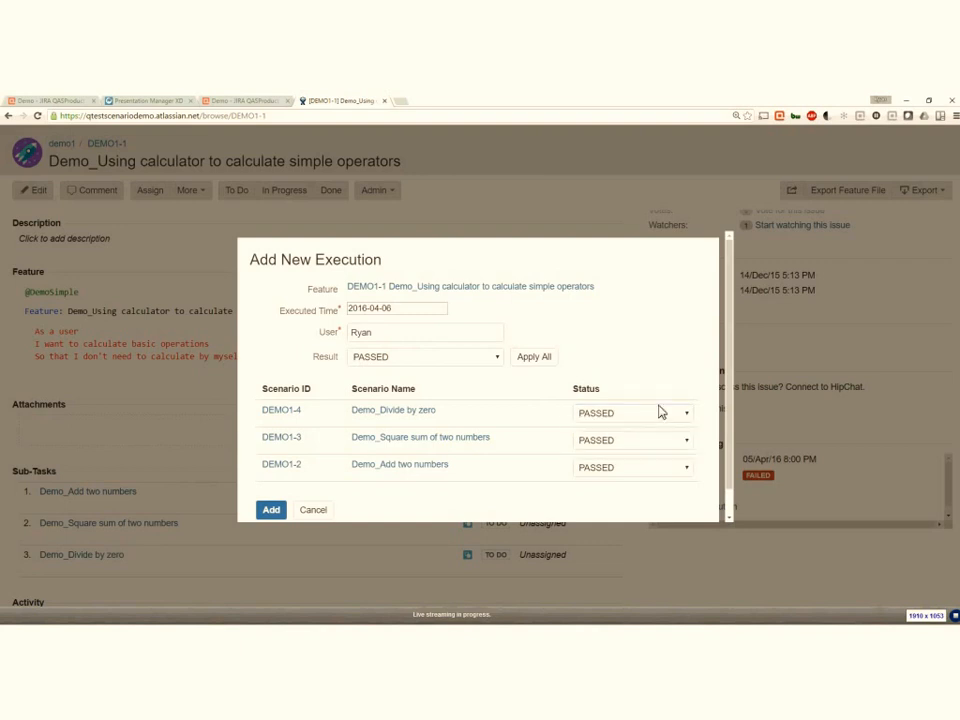
{"action": "left_click", "coordinate": [630, 441]}
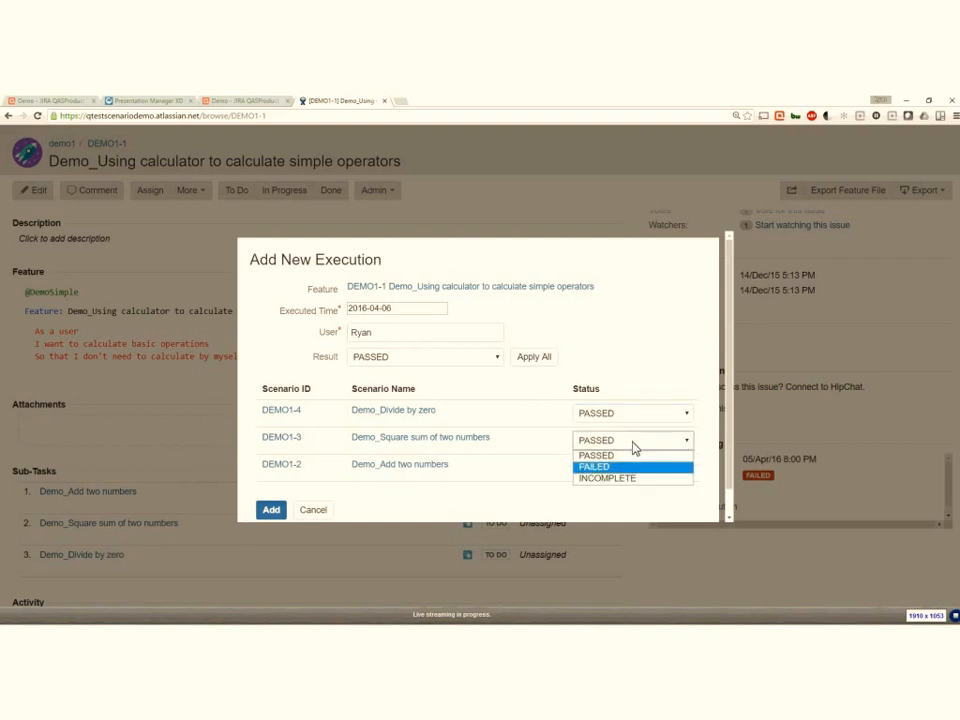
{"action": "left_click", "coordinate": [632, 466]}
{"action": "left_click", "coordinate": [628, 468]}
{"action": "left_click", "coordinate": [626, 507]}
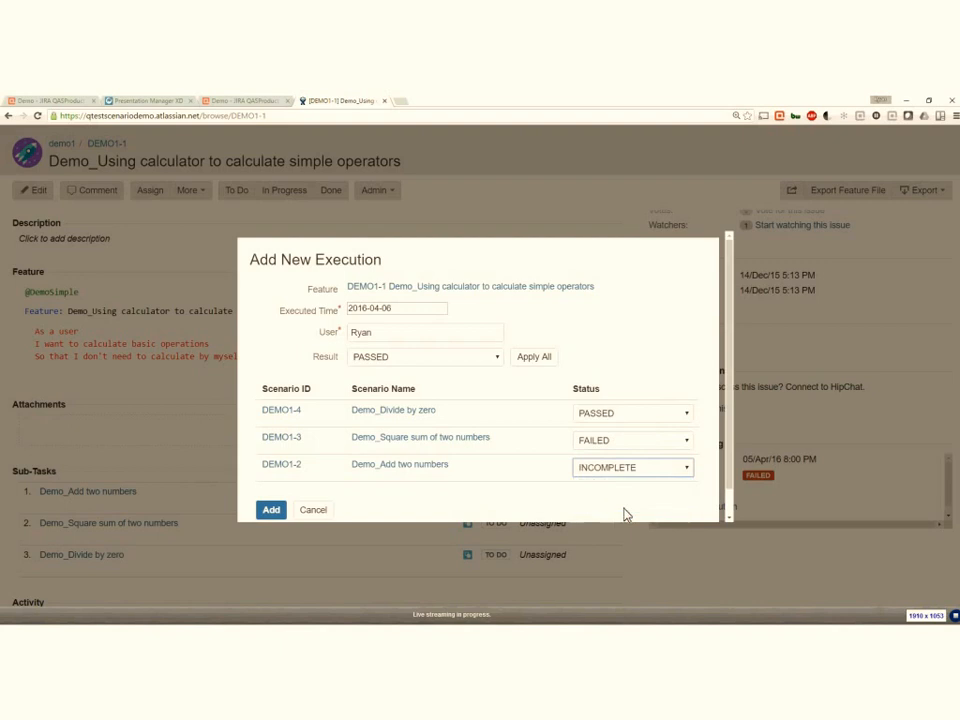
{"action": "left_click", "coordinate": [272, 515]}
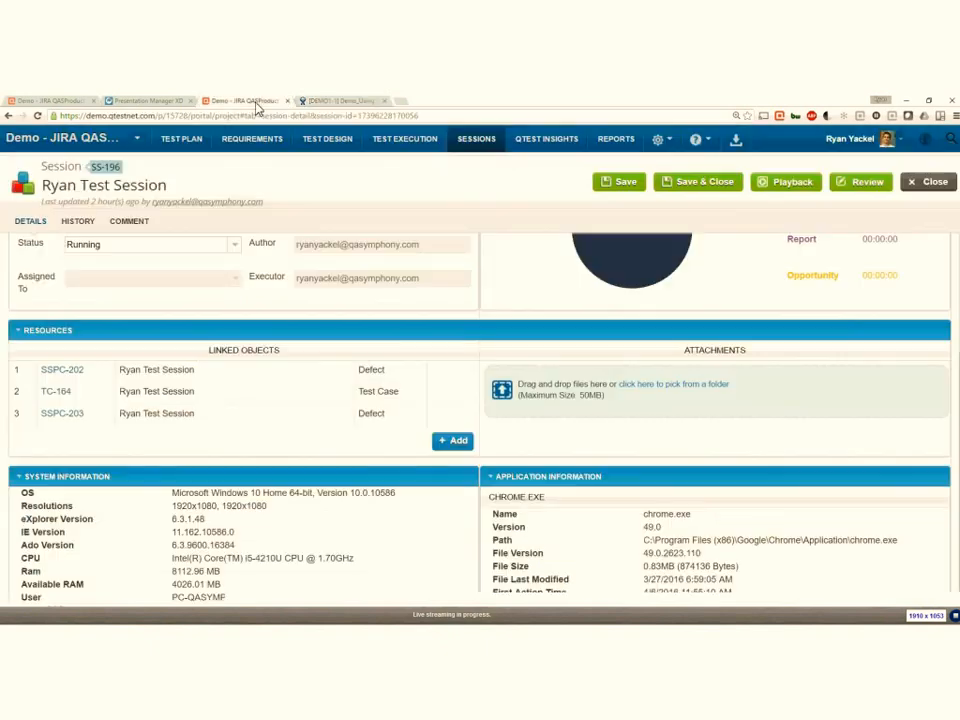
- Return to qTest, switch to the Scenario Integration Demo project and open its test execution area
{"action": "left_click", "coordinate": [255, 104]}
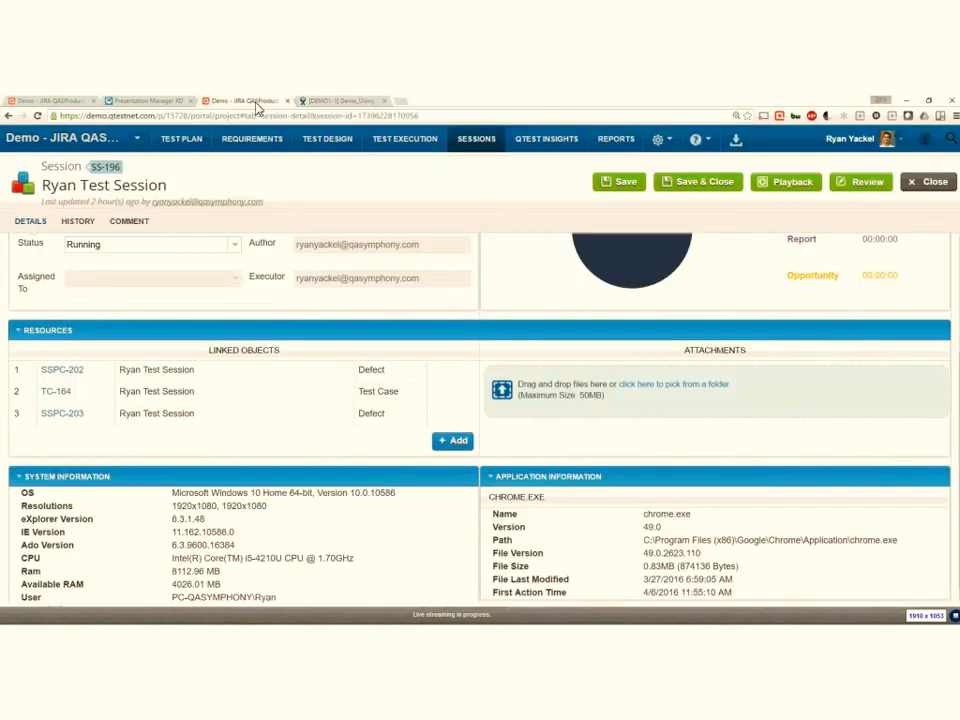
{"action": "left_click", "coordinate": [136, 139]}
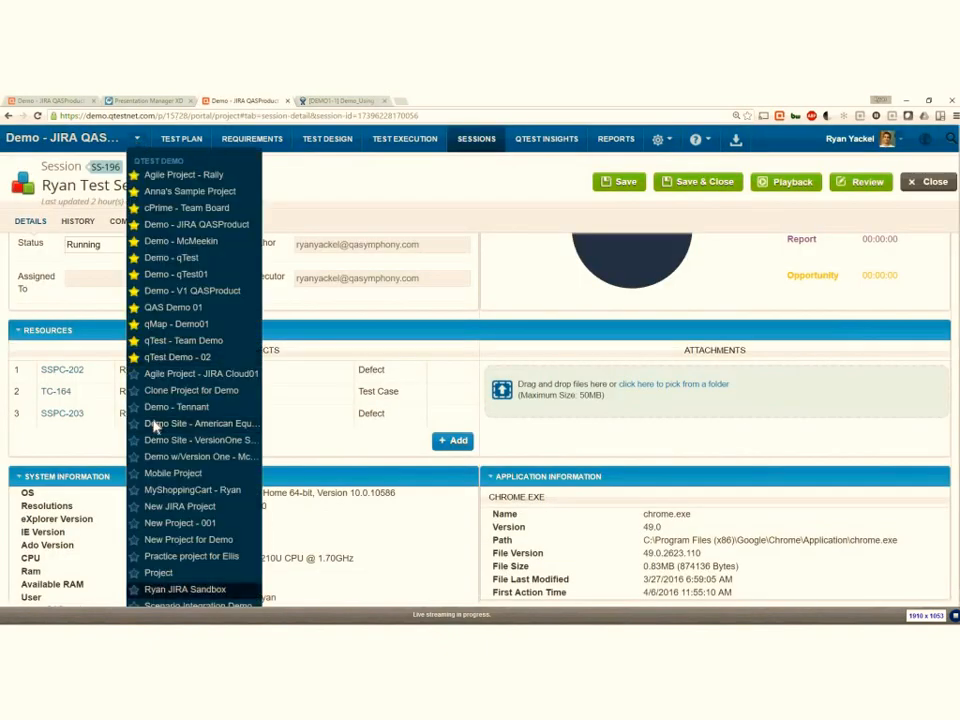
{"action": "left_click", "coordinate": [230, 606]}
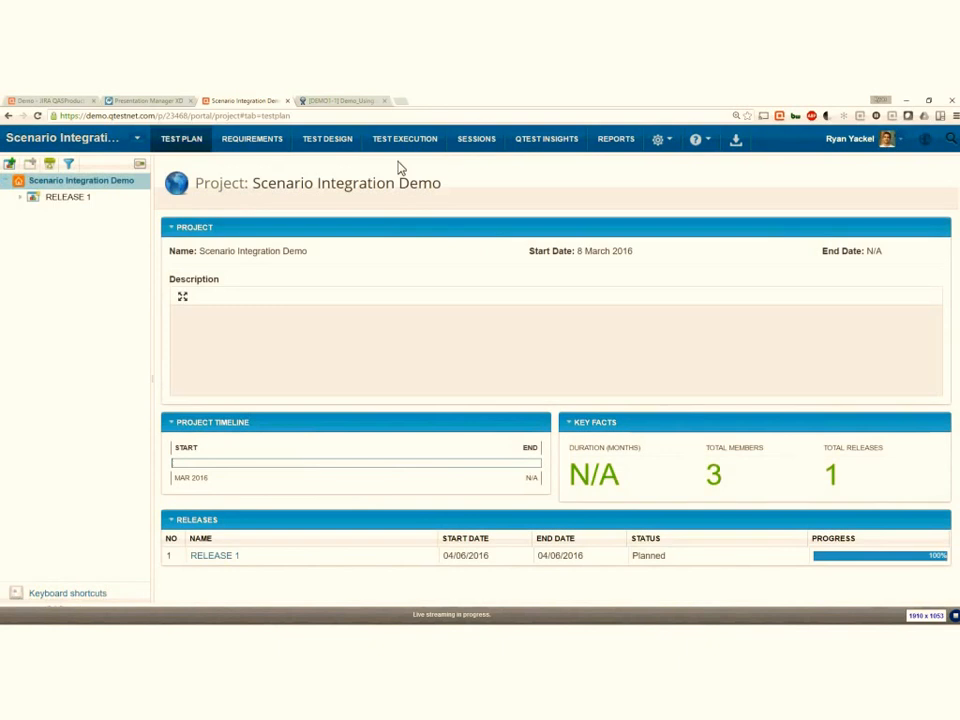
{"action": "left_click", "coordinate": [404, 142]}
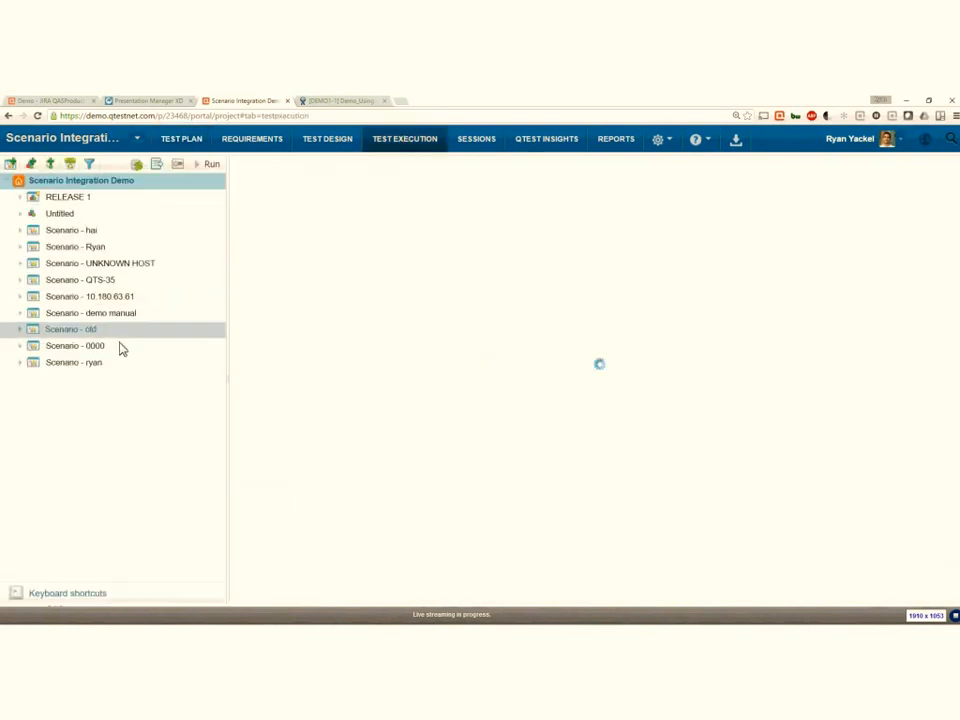
- Open the DEMO1-1 test run under Scenario - 20160406 and review its execution history and the status of each scenario step
{"action": "left_click", "coordinate": [20, 363]}
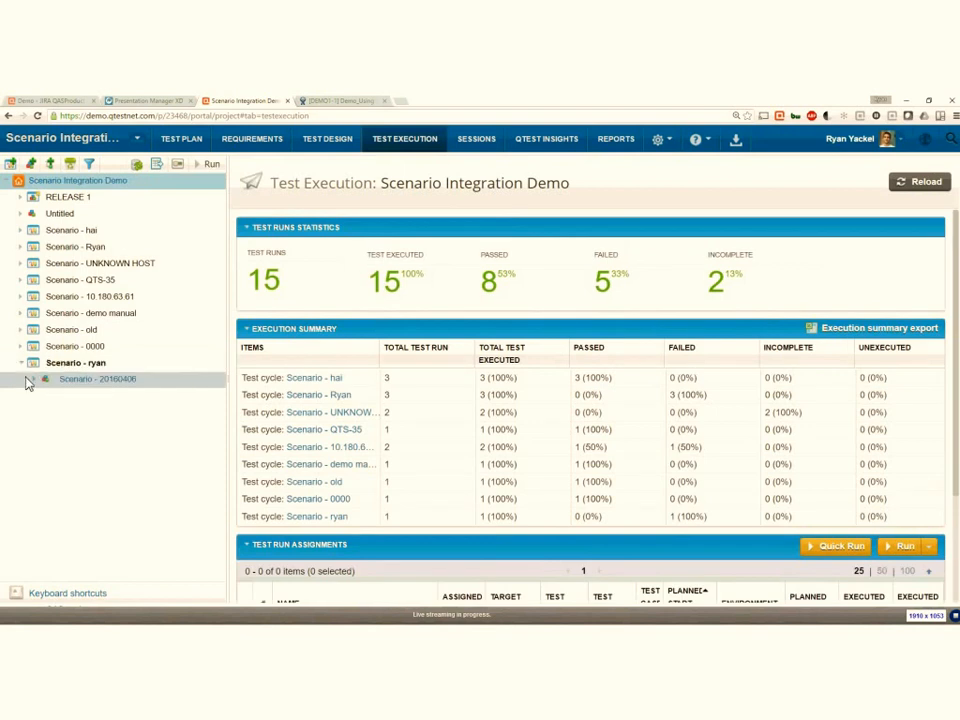
{"action": "left_click", "coordinate": [30, 380]}
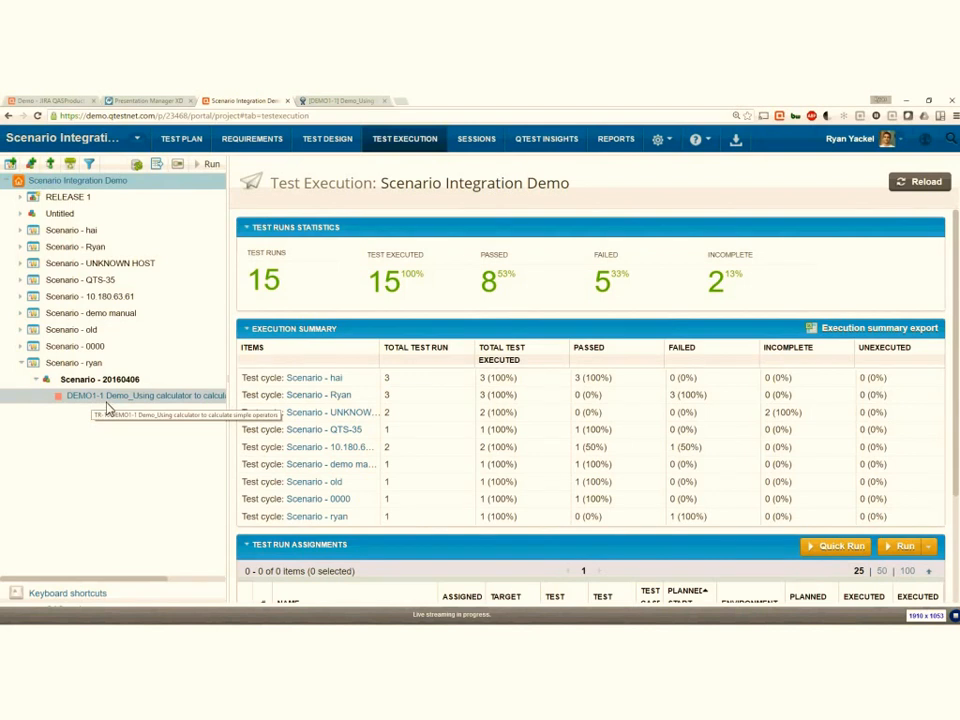
{"action": "left_click", "coordinate": [108, 400]}
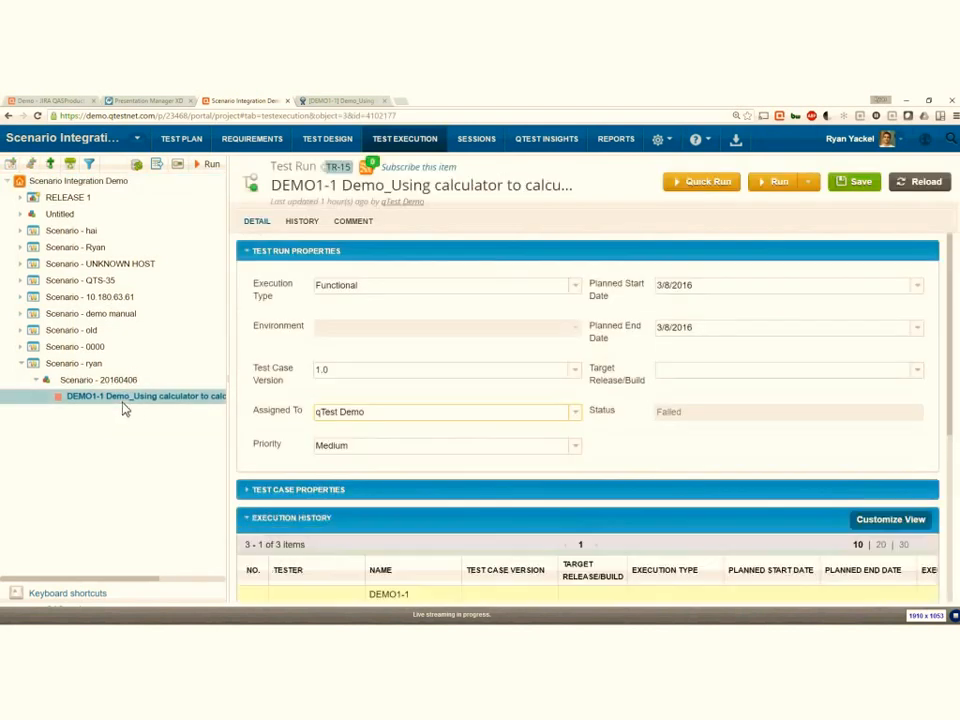
{"action": "scroll", "coordinate": [467, 431], "scroll_direction": "down", "scroll_amount": 5}
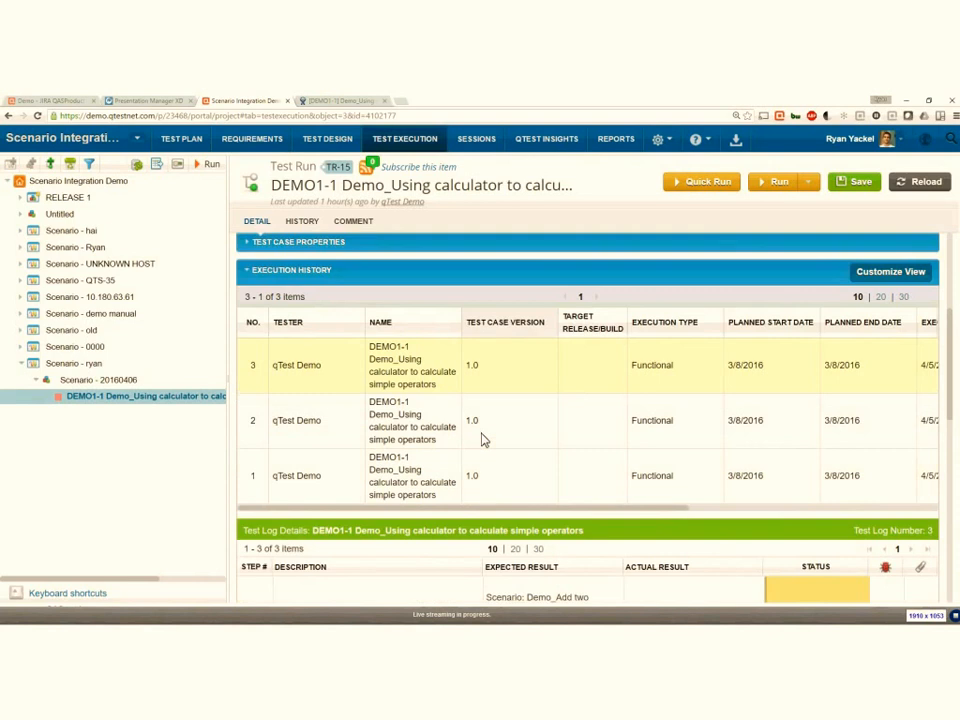
{"action": "scroll", "coordinate": [481, 438], "scroll_direction": "down", "scroll_amount": 10}
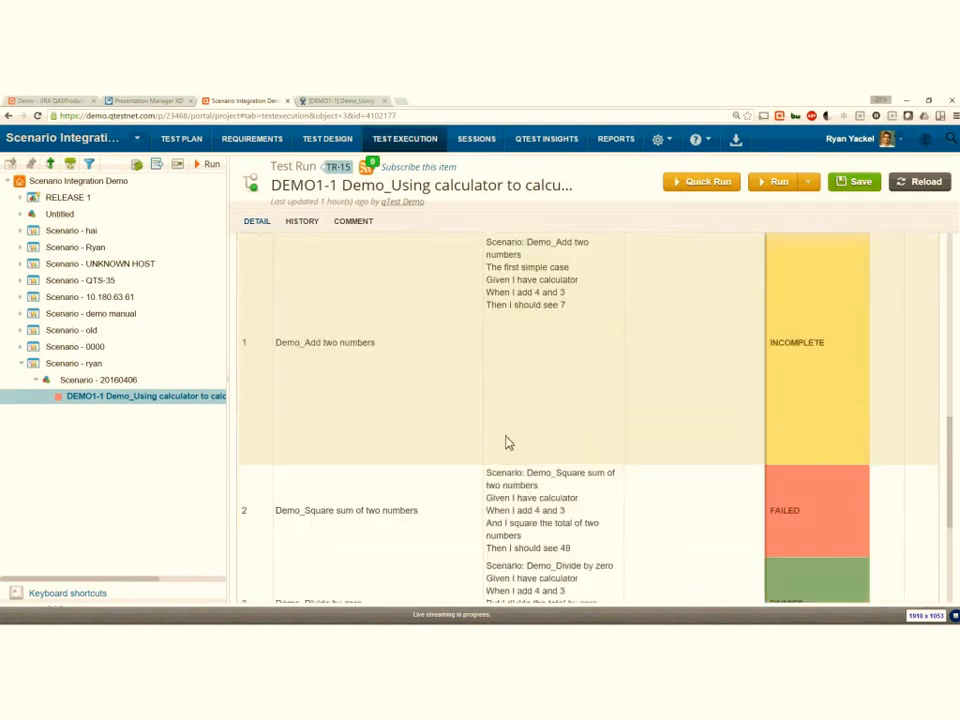
{"action": "scroll", "coordinate": [503, 463], "scroll_direction": "down", "scroll_amount": 2}
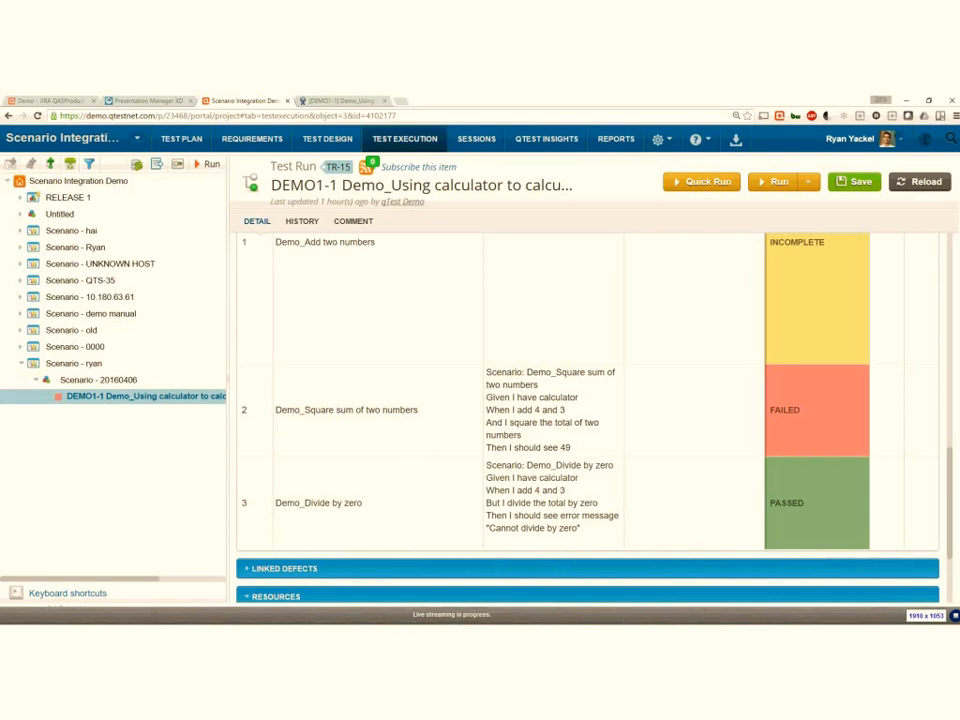
- Bring up the previews of the open Chrome windows
{"action": "left_click", "coordinate": [160, 622]}
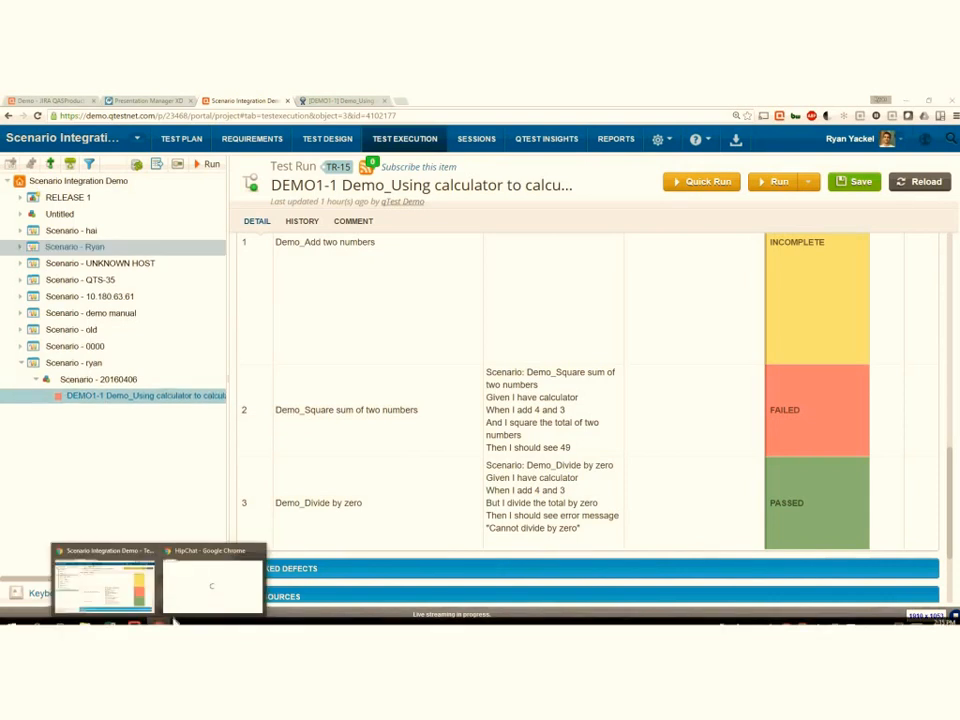